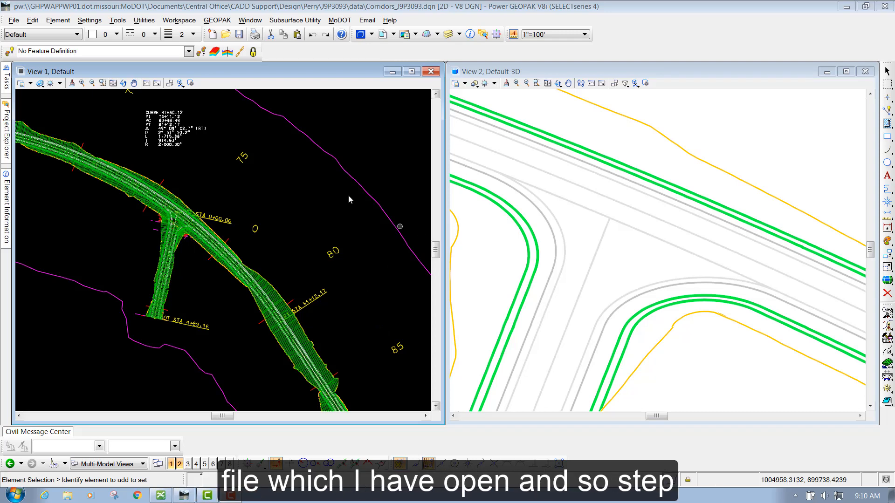
# Set the design stage of the AC corridor to 3 - Final - x 1
pyautogui.click(318, 190)
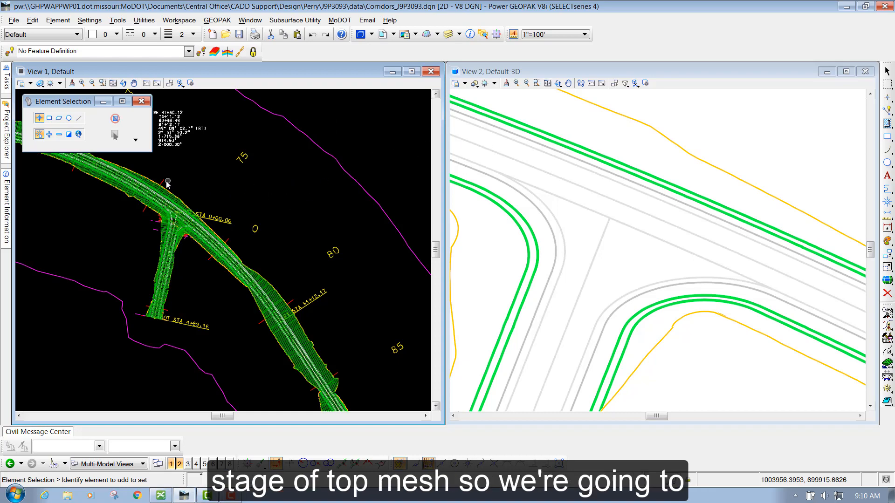
pyautogui.scroll(5, 164, 184)
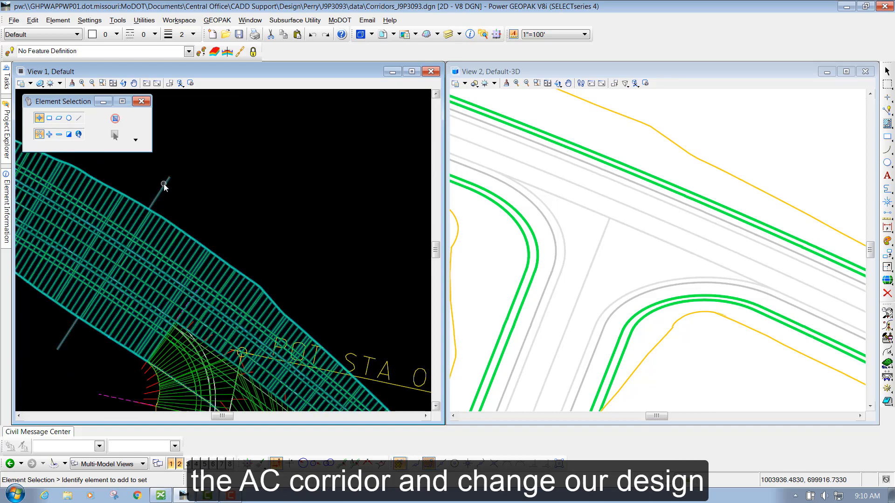
pyautogui.click(164, 185)
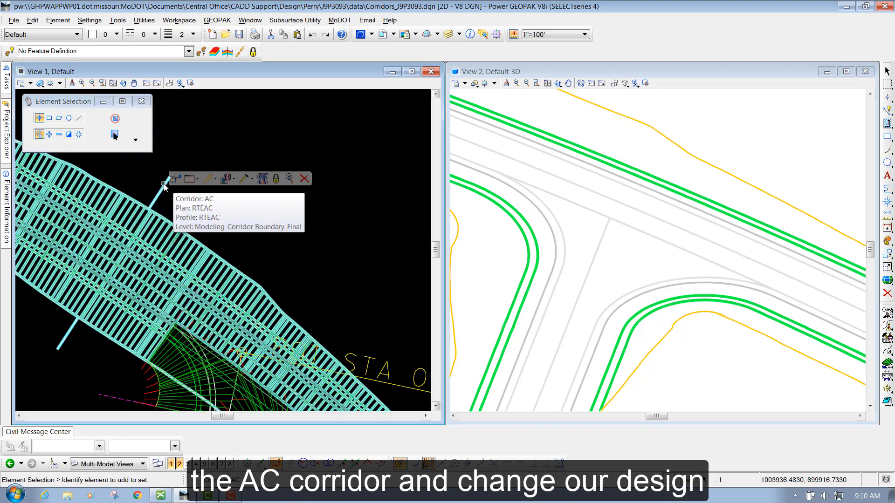
pyautogui.click(174, 180)
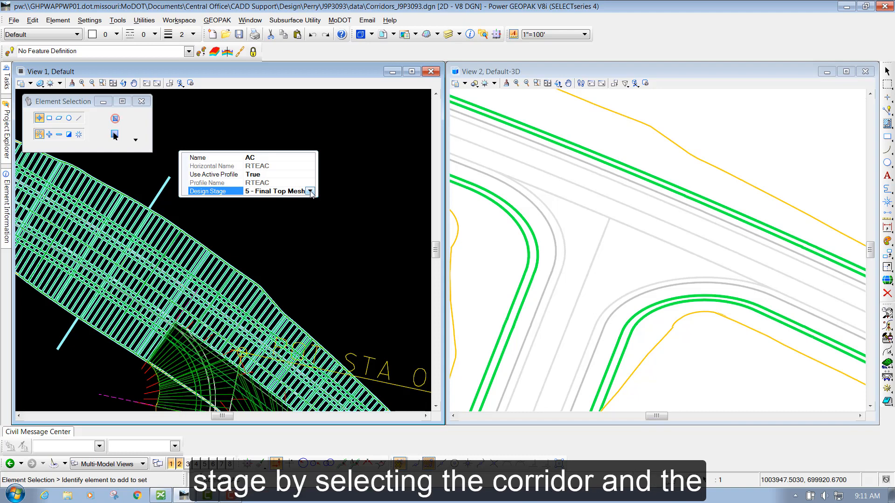
pyautogui.click(310, 191)
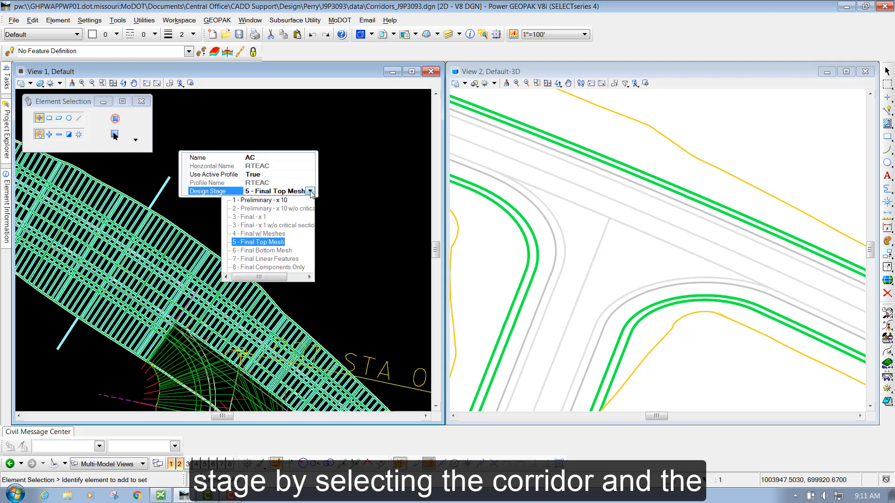
pyautogui.click(257, 217)
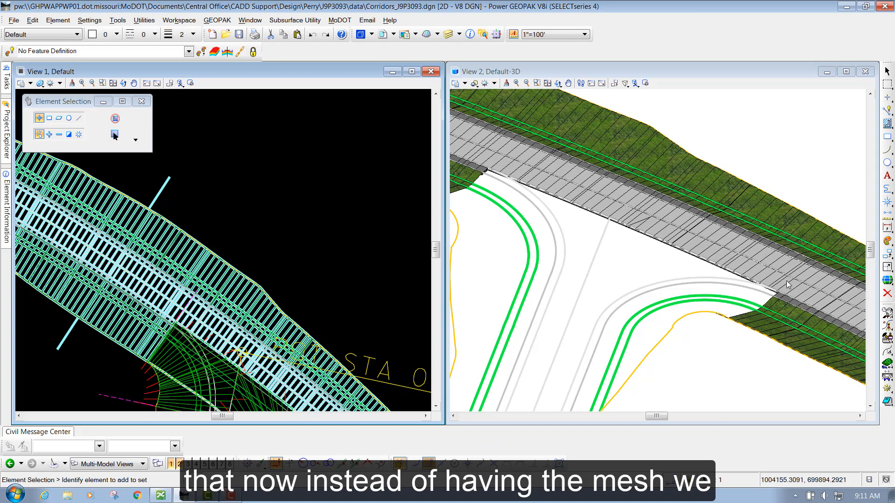
# Set the design stage of the TG side-road corridor to 3 - Final - x 1
pyautogui.scroll(-1, 306, 167)
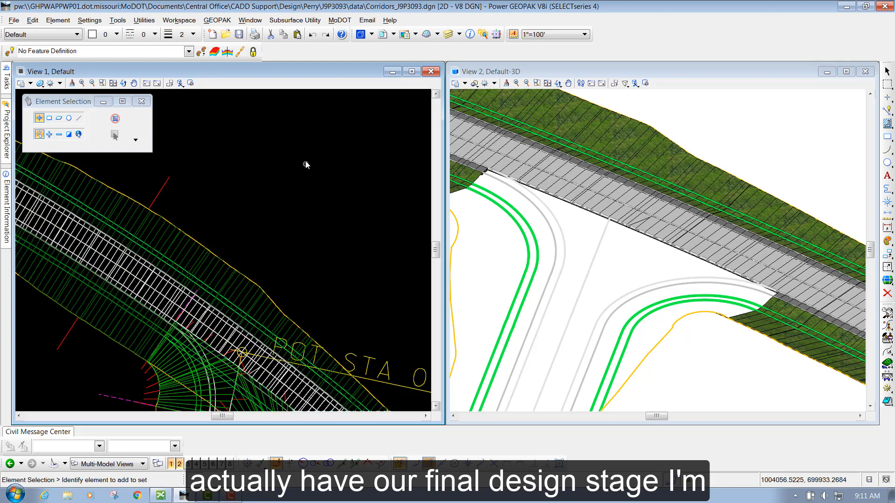
pyautogui.scroll(-1, 302, 149)
pyautogui.scroll(1, 309, 277)
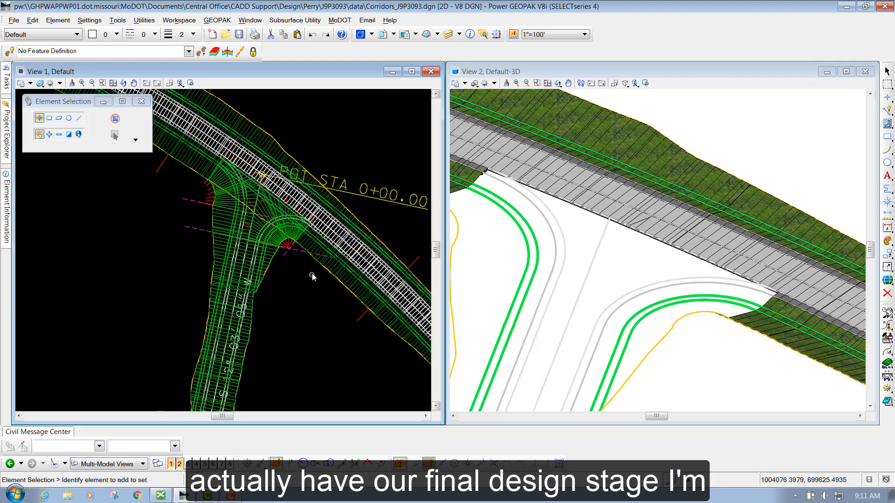
pyautogui.scroll(-1, 257, 189)
pyautogui.scroll(1, 268, 269)
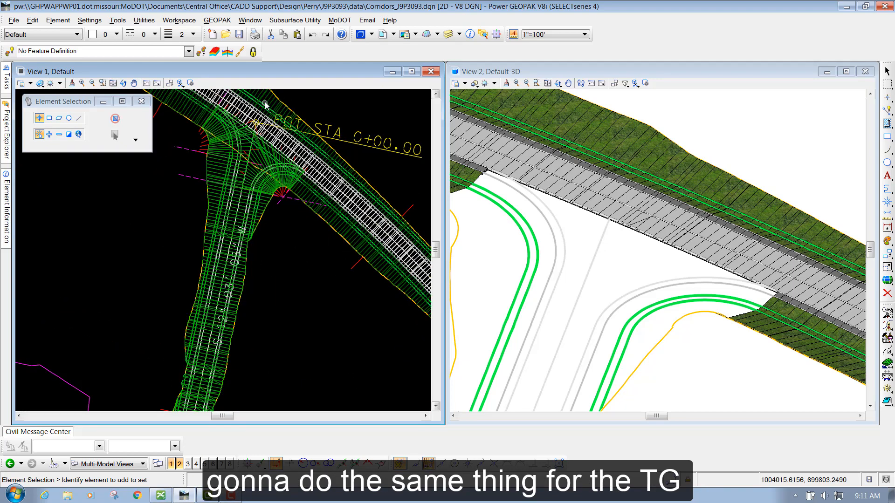
pyautogui.scroll(1, 247, 267)
pyautogui.click(220, 303)
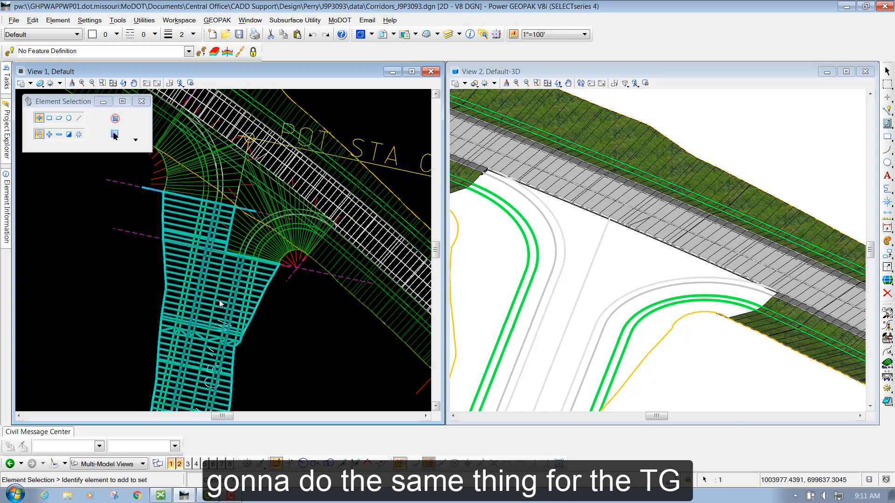
pyautogui.moveTo(220, 303)
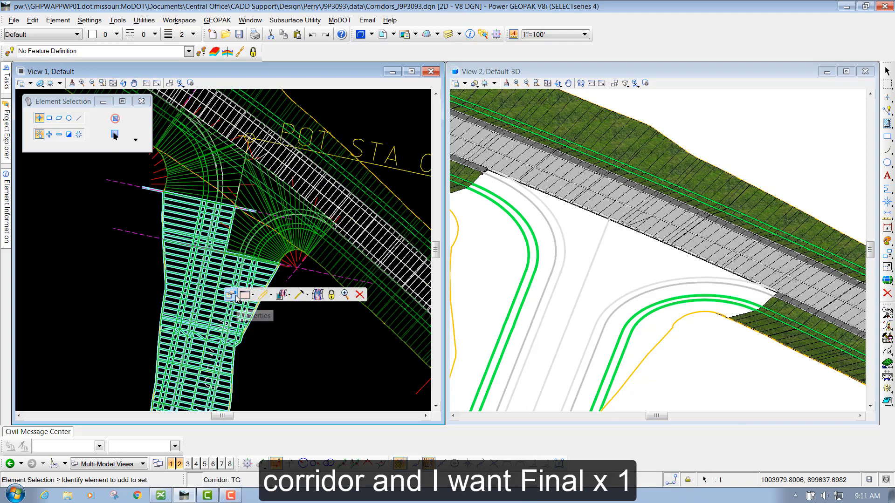
pyautogui.click(232, 296)
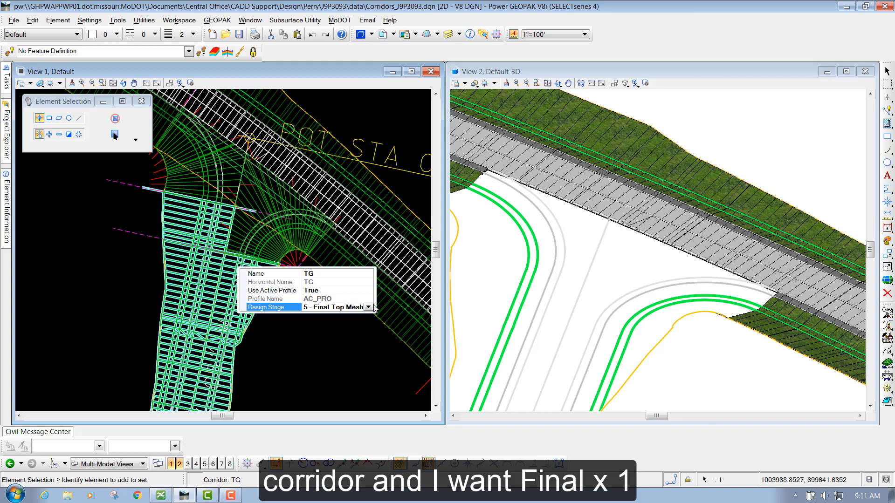
pyautogui.click(368, 308)
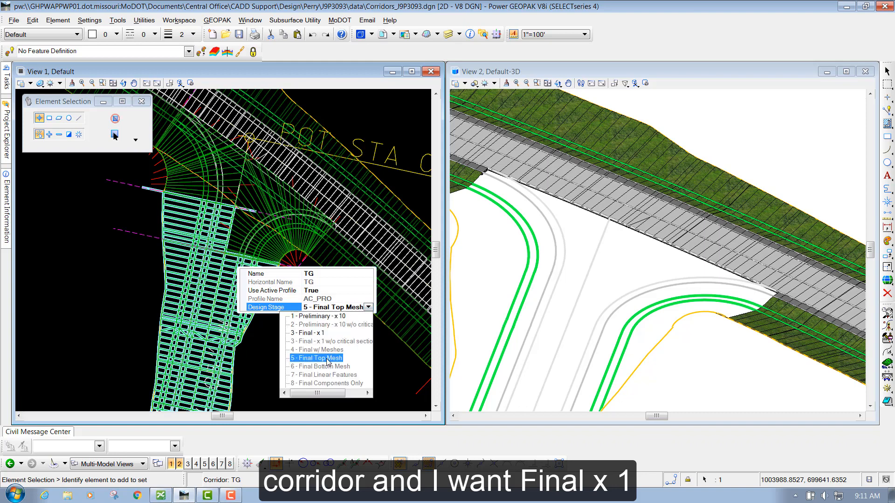
pyautogui.click(321, 334)
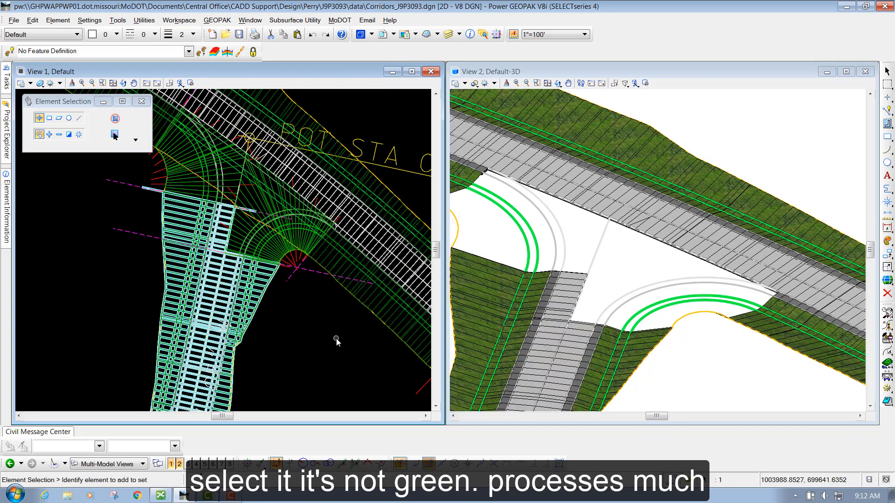
# Set the design stage of both radius-return linear templates, TGSW and TGSE, to 1 - Design
pyautogui.click(183, 185)
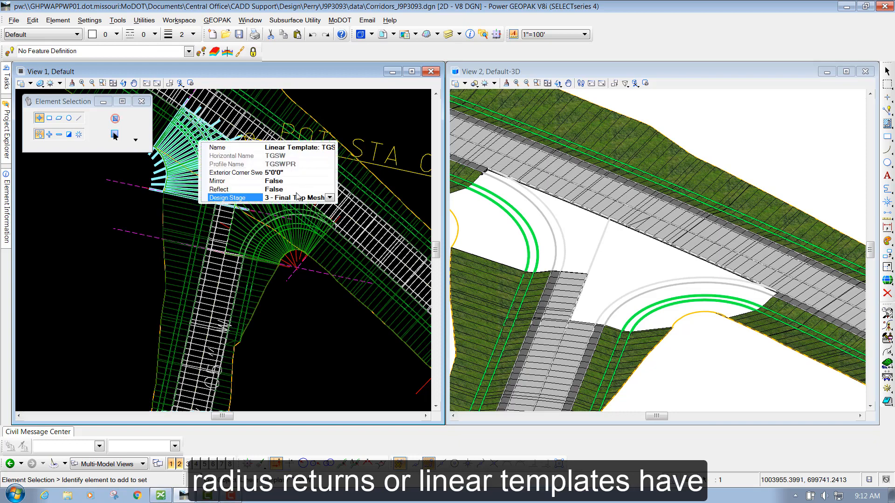
pyautogui.click(330, 198)
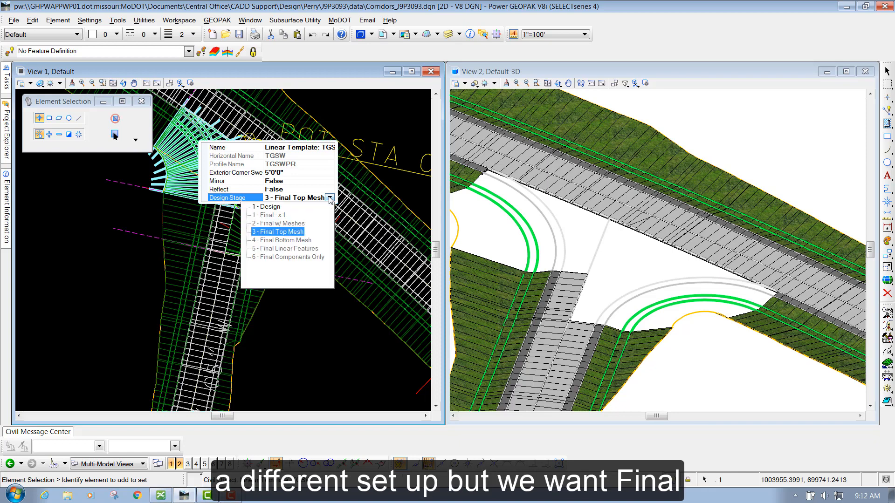
pyautogui.click(272, 208)
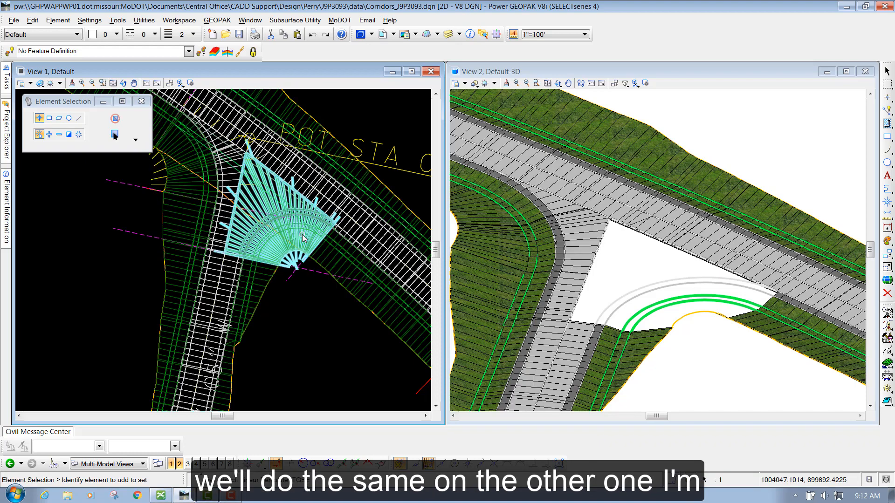
pyautogui.click(315, 232)
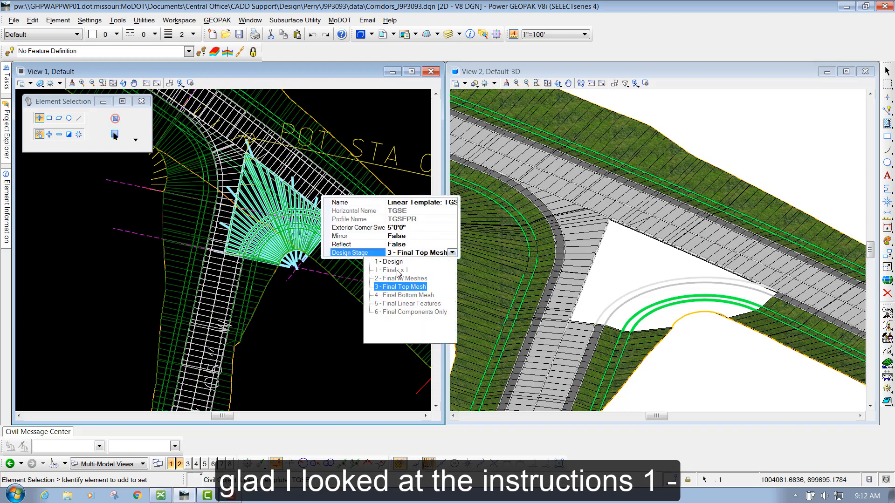
pyautogui.click(398, 262)
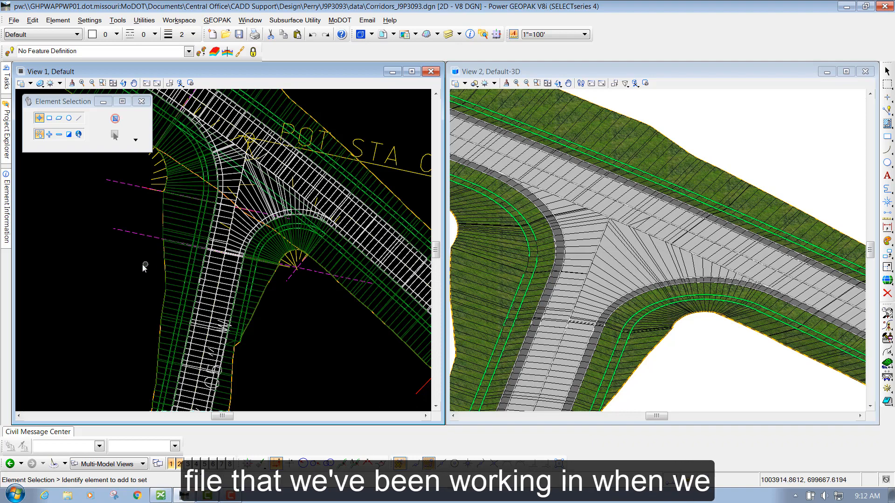
# Open the recent file Terrain_Proposed_J9P3093.dgn and check in the changes to Corridors_J9P3093.dgn
pyautogui.click(14, 21)
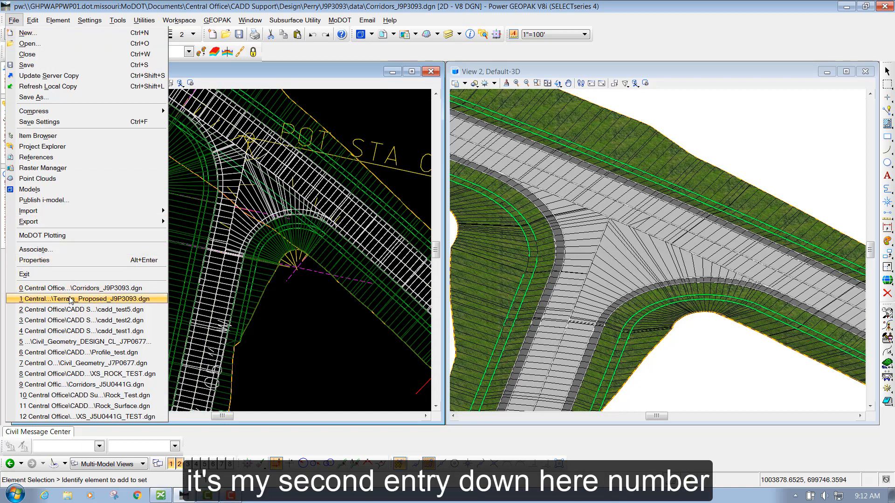
pyautogui.click(150, 302)
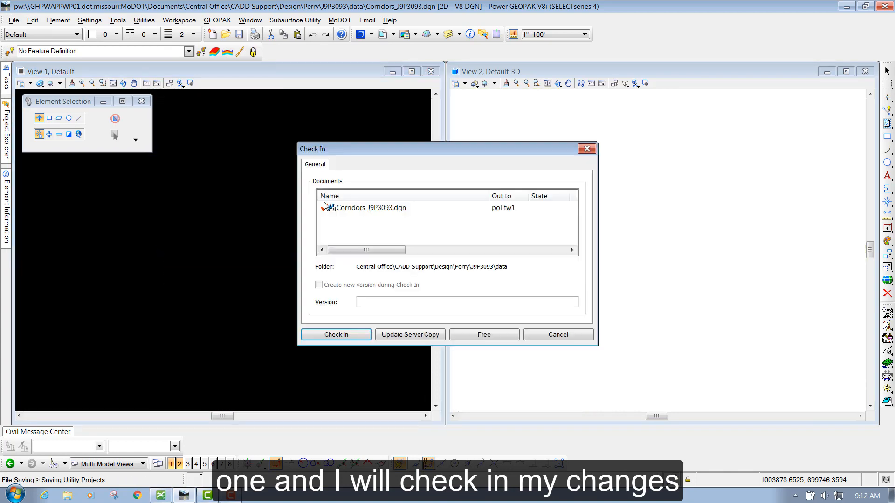
pyautogui.click(336, 333)
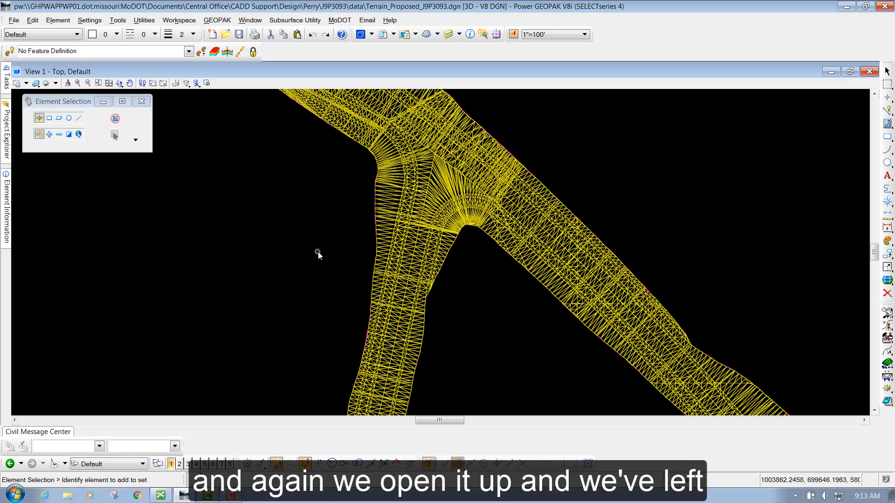
# Select the entire proposed terrain model along the corridor and delete it
pyautogui.scroll(-6, 318, 252)
pyautogui.scroll(-2, 455, 222)
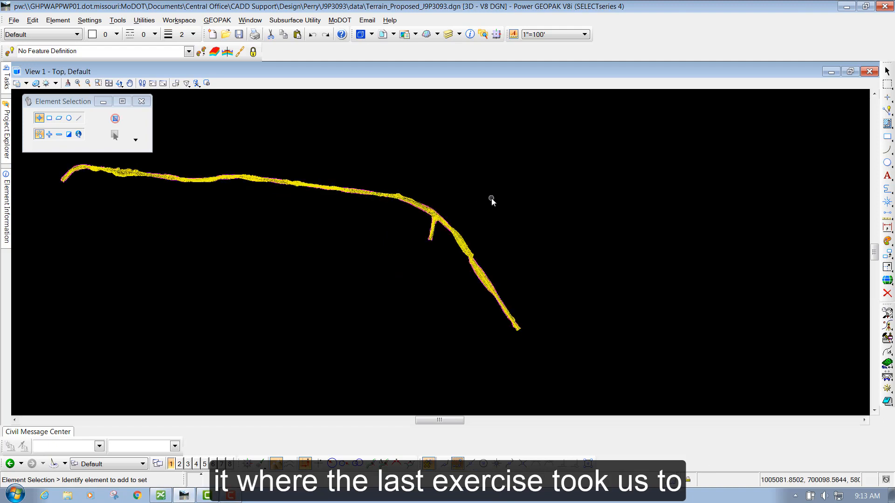
pyautogui.scroll(3, 32, 188)
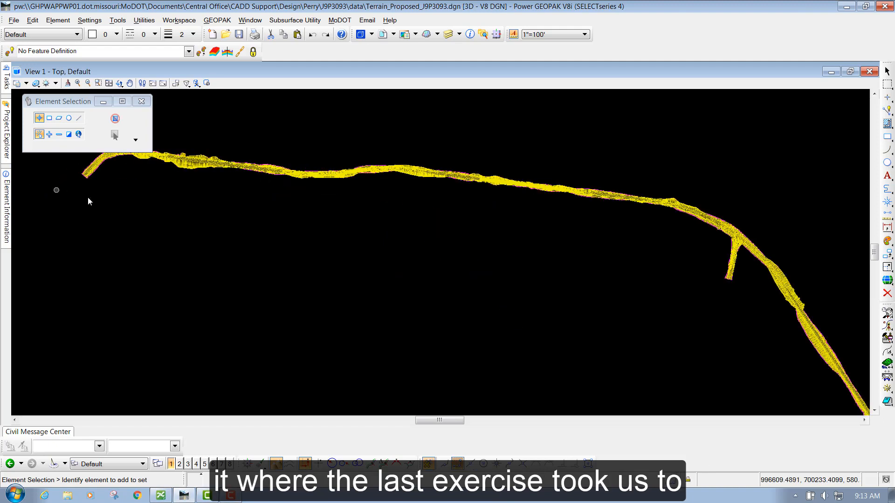
pyautogui.scroll(-2, 214, 159)
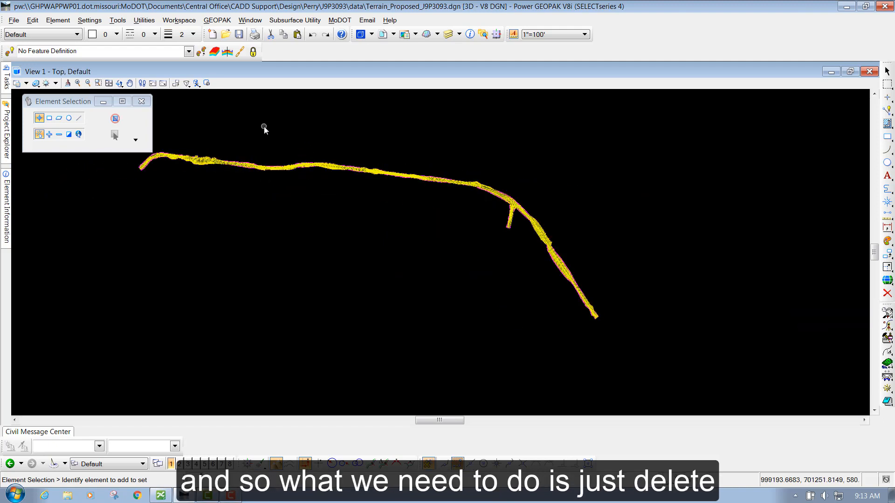
pyautogui.scroll(-2, 434, 245)
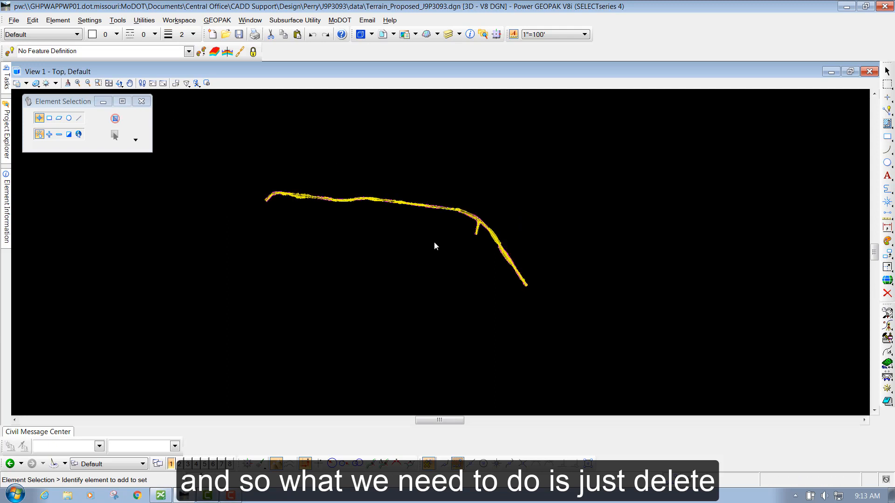
pyautogui.moveTo(221, 145); pyautogui.dragTo(624, 370)
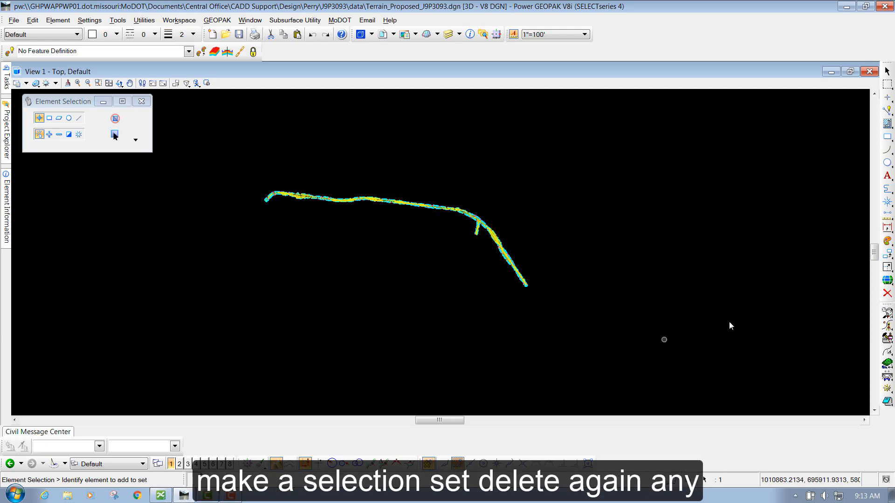
pyautogui.press('Delete')
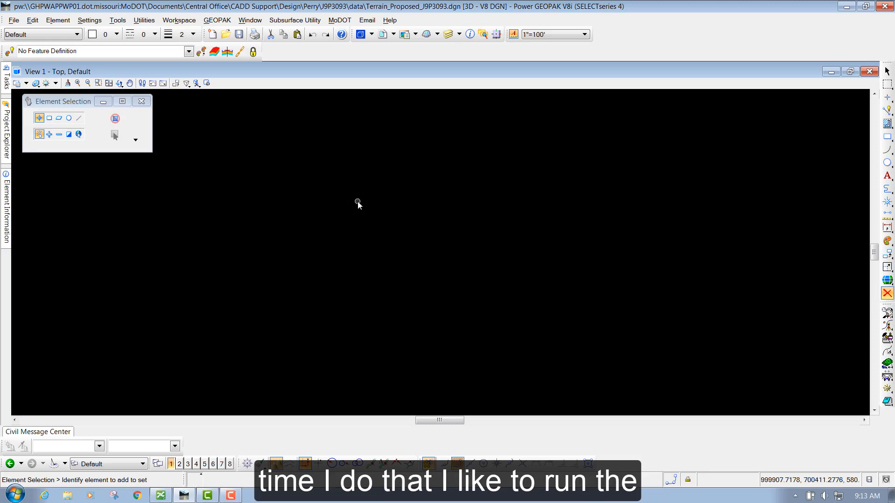
# Compress the terrain design file
pyautogui.click(18, 24)
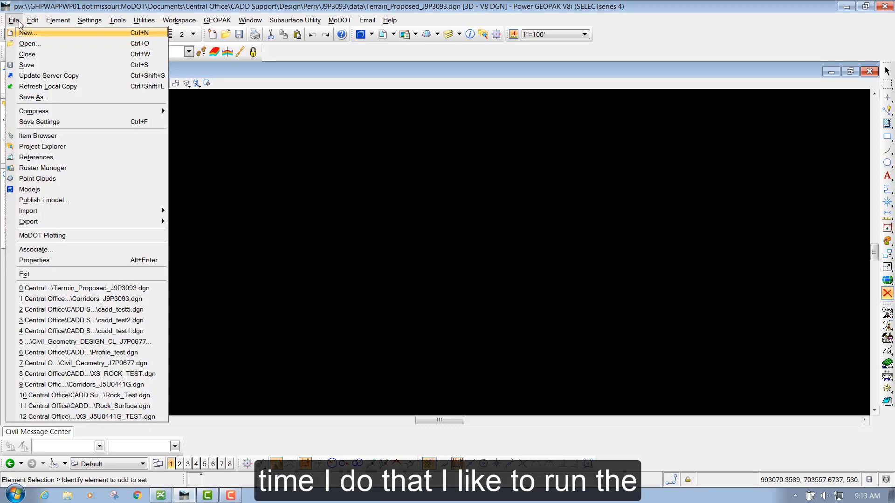
pyautogui.moveTo(34, 116)
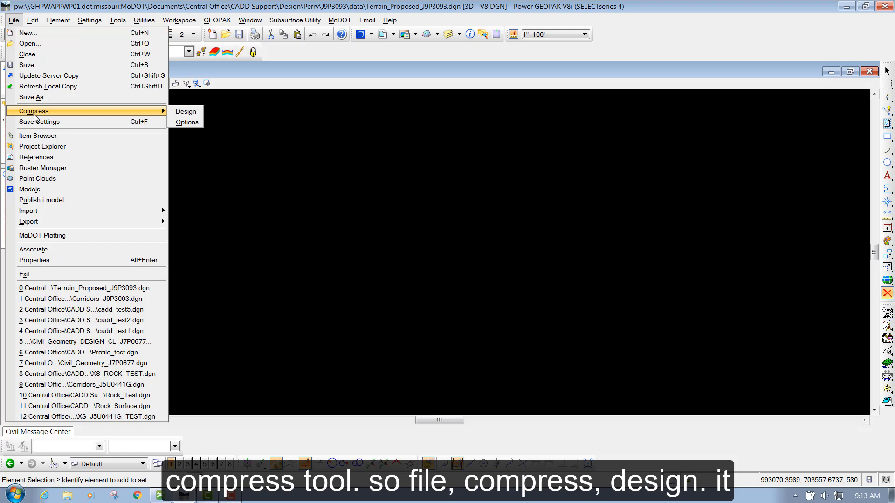
pyautogui.click(179, 113)
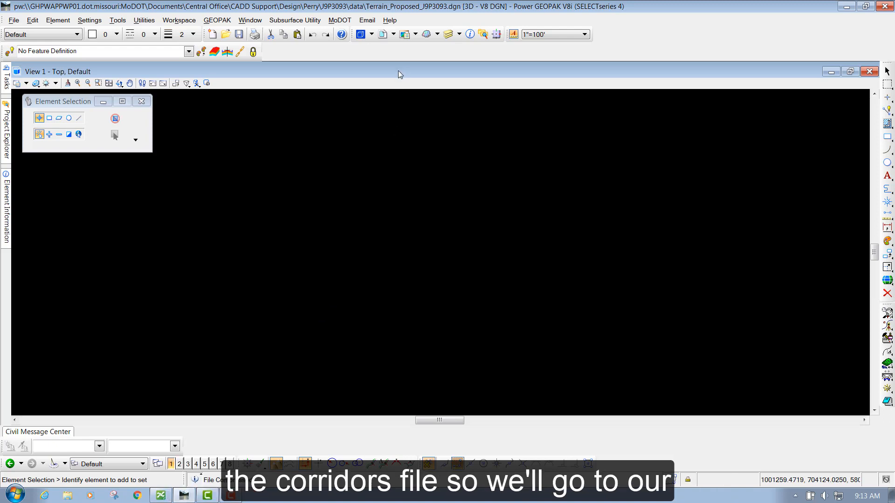
# Attach Corridors_J9P3093.dgn and Terrain_Existing_J9P3093.dgn as references with their default attachment settings, and fit the view to them
pyautogui.click(383, 34)
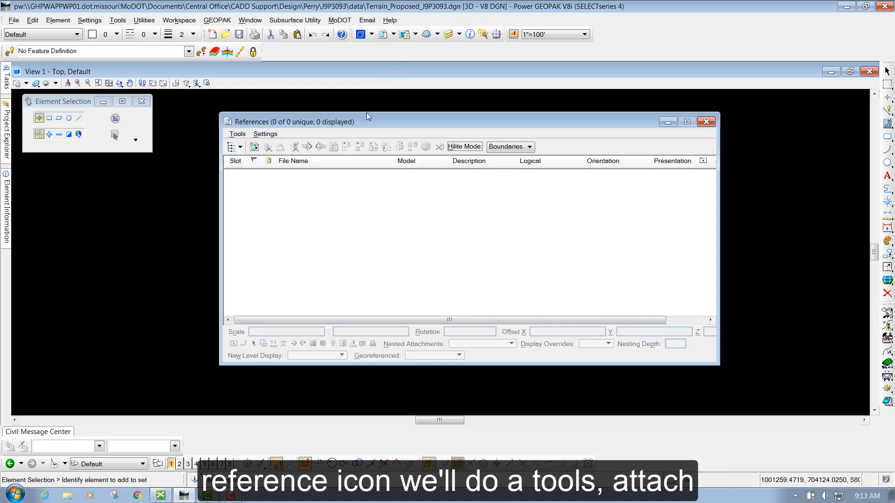
pyautogui.click(238, 134)
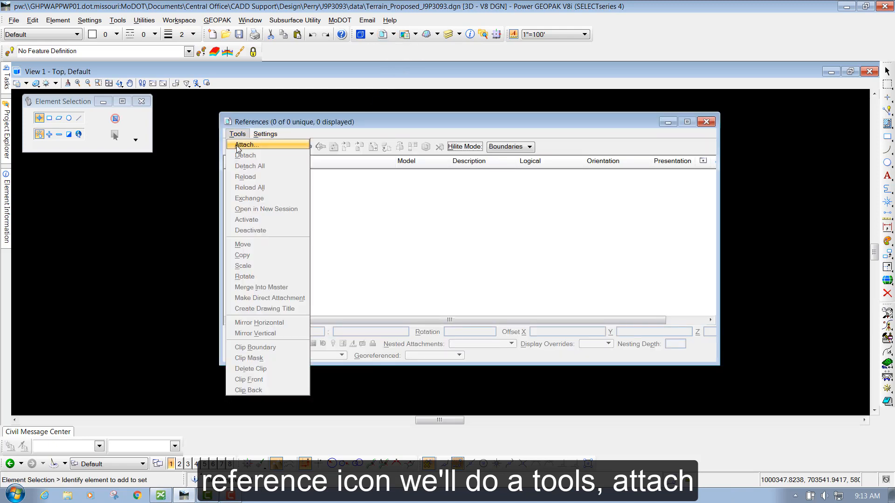
pyautogui.click(240, 145)
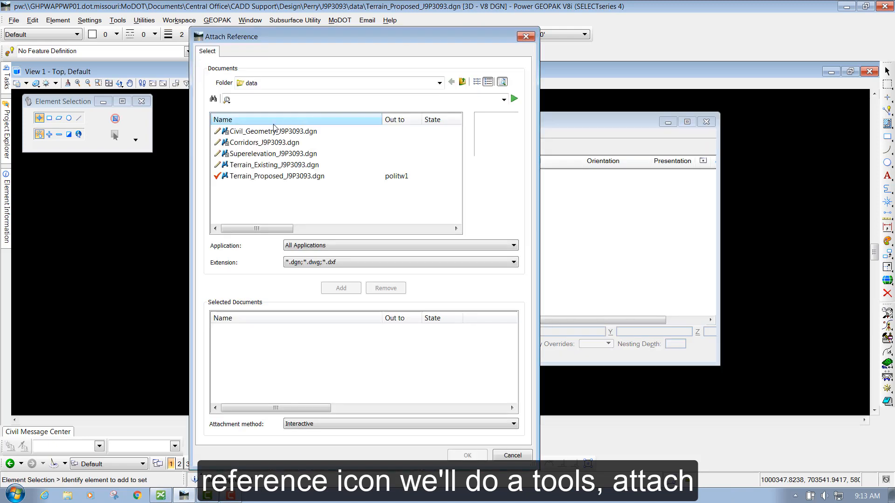
pyautogui.click(256, 142)
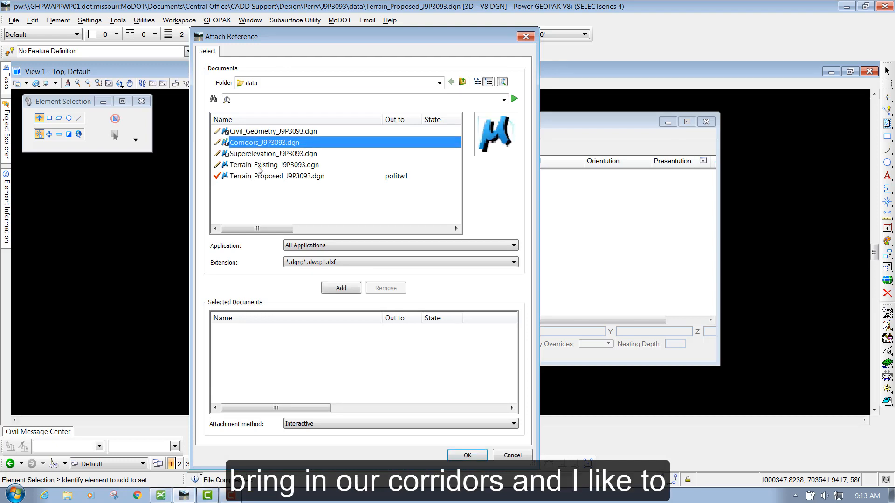
pyautogui.keyDown('ctrl'); pyautogui.click(256, 166); pyautogui.keyUp('ctrl')
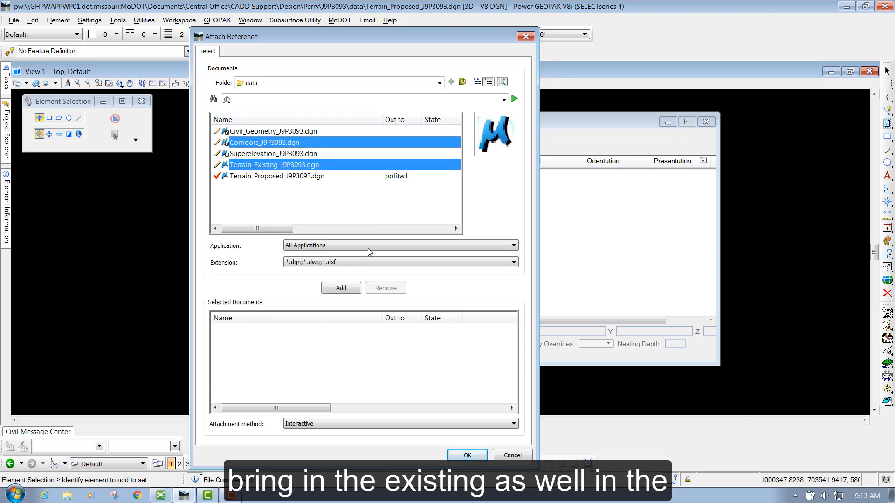
pyautogui.click(341, 288)
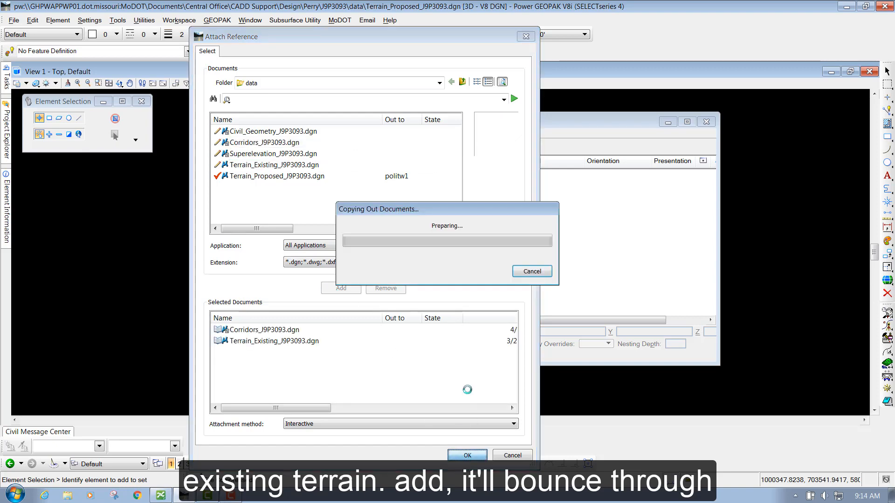
pyautogui.click(417, 418)
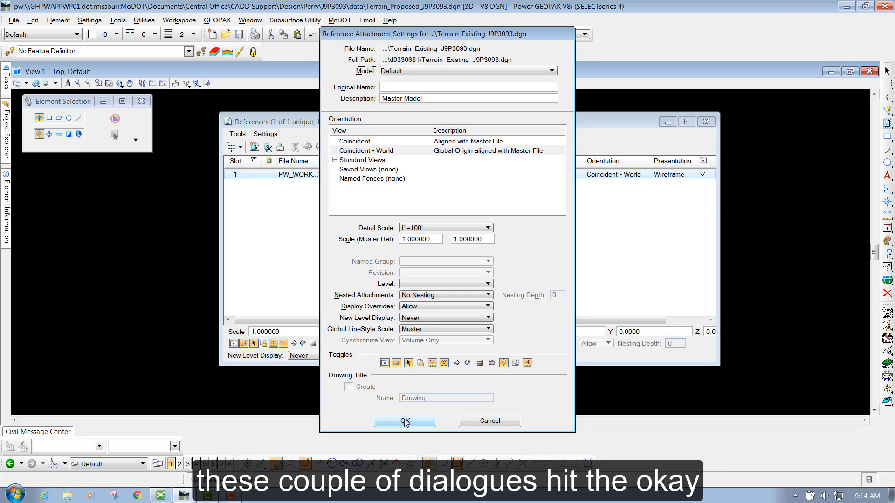
pyautogui.click(405, 422)
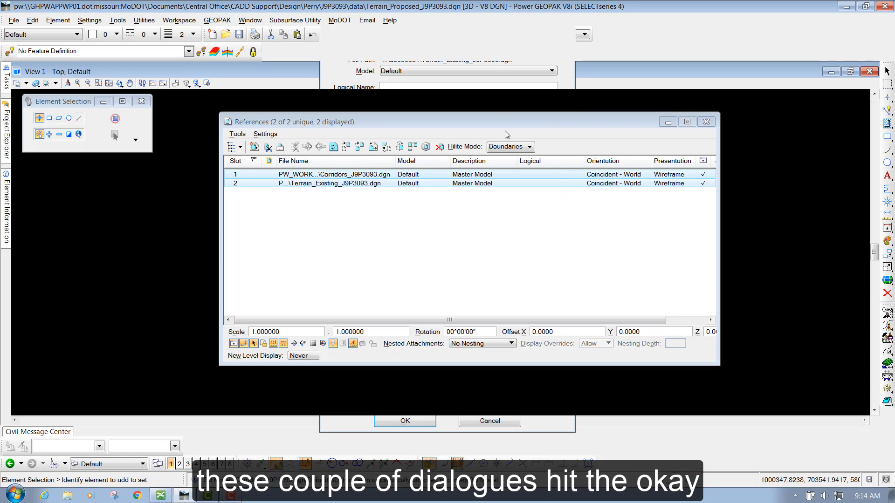
pyautogui.click(109, 83)
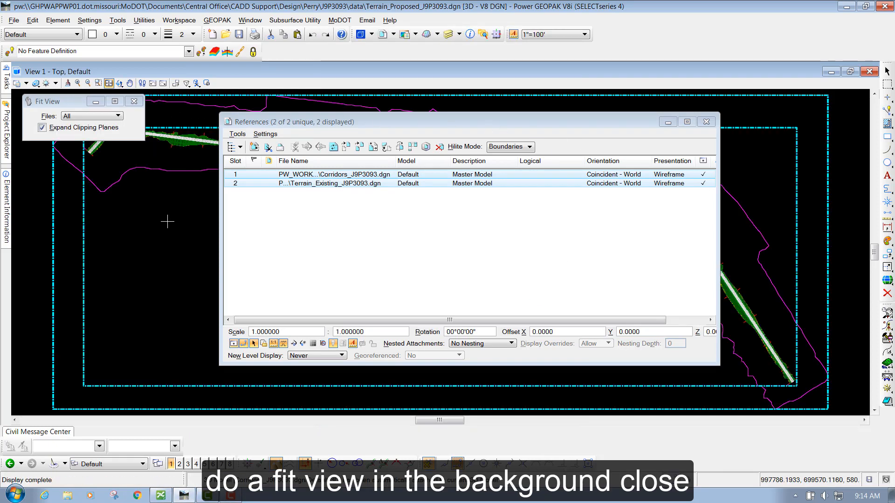
pyautogui.click(707, 122)
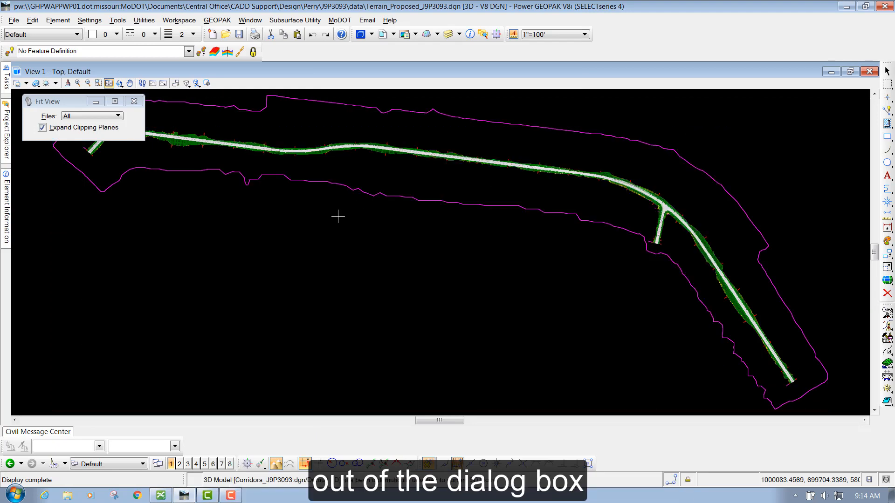
# Make the referenced existing terrain the active terrain and check the reference list for the corridors' 3D model
pyautogui.rightClick(306, 233)
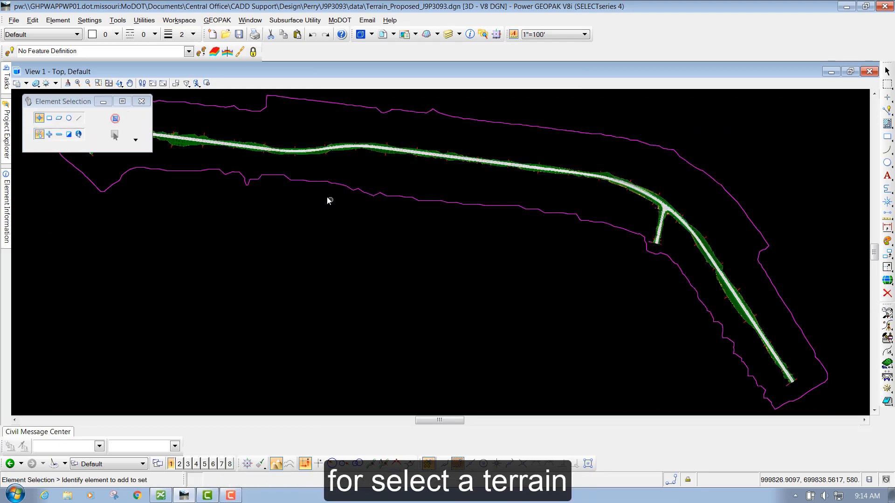
pyautogui.click(328, 182)
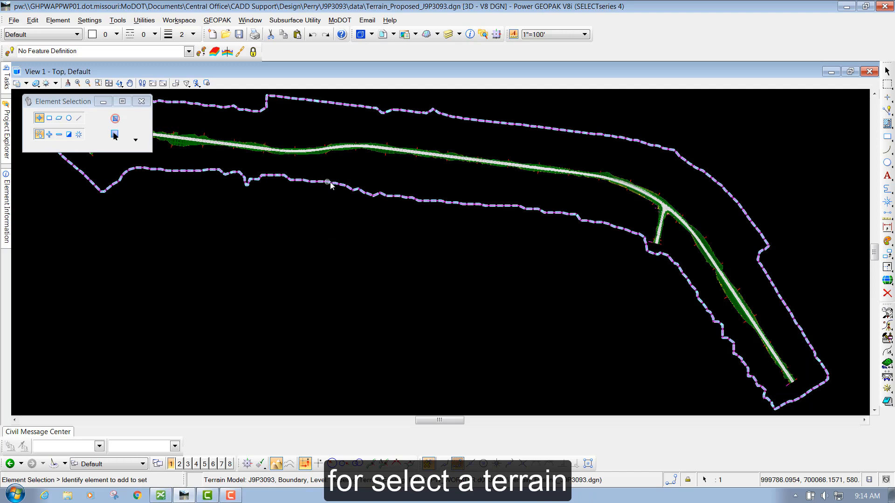
pyautogui.click(325, 235)
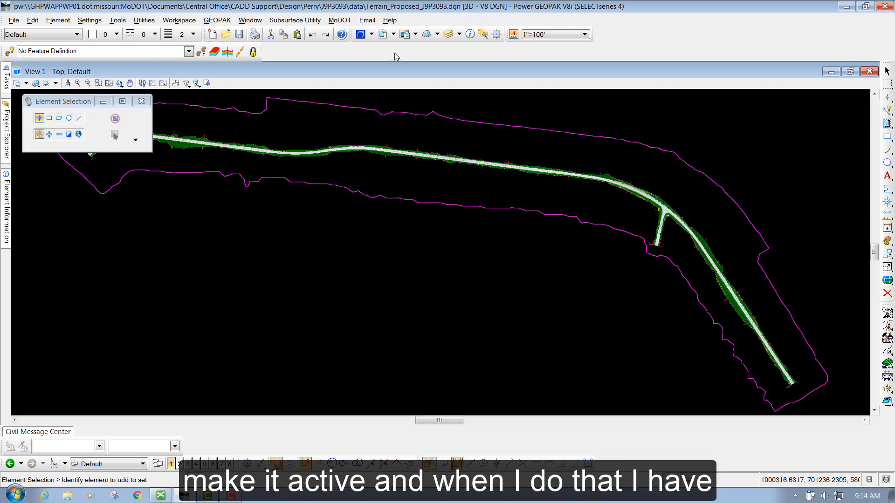
pyautogui.click(383, 34)
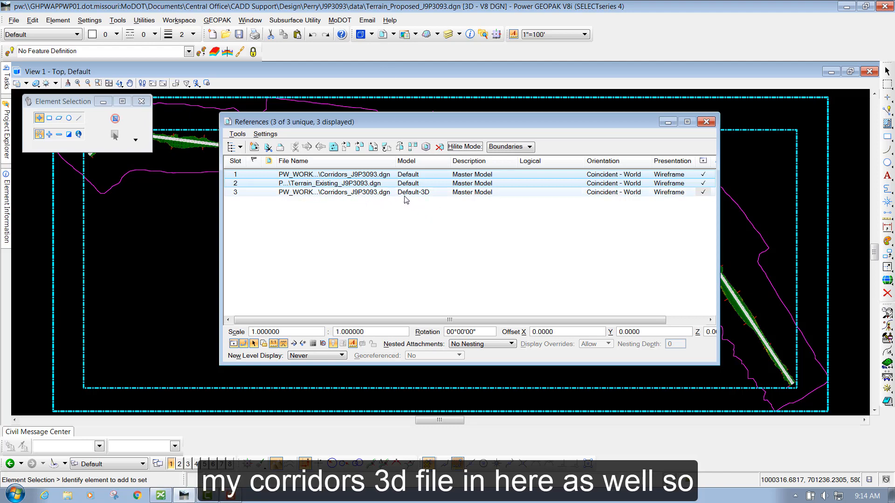
pyautogui.click(707, 122)
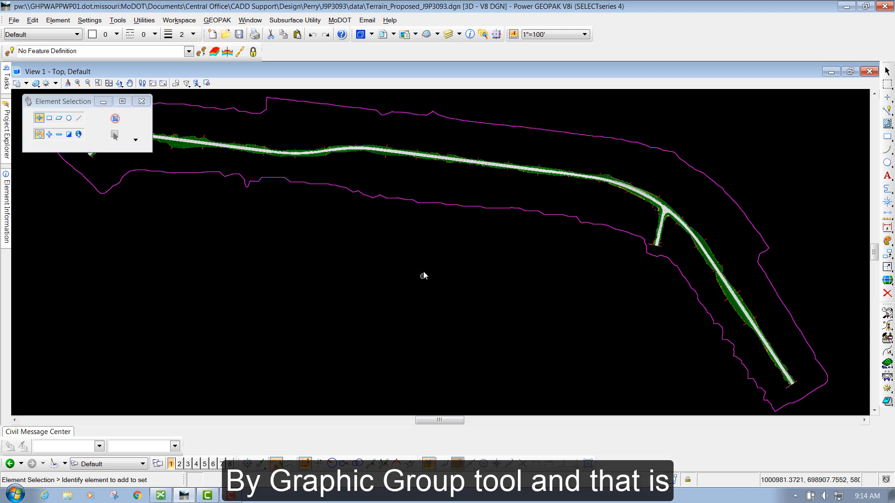
# Start creating a terrain by graphical filter and enlarge the filter list to examine the MoDOT filter groups and individual filters
pyautogui.moveTo(7, 79)
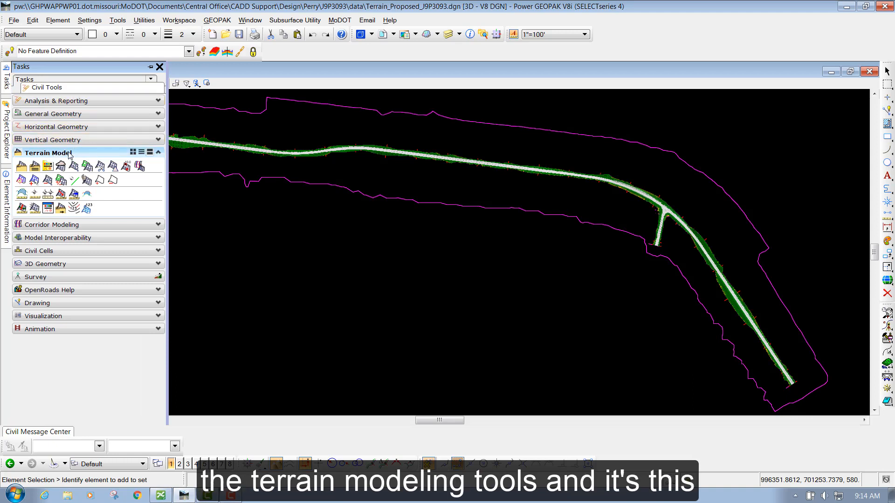
pyautogui.click(49, 167)
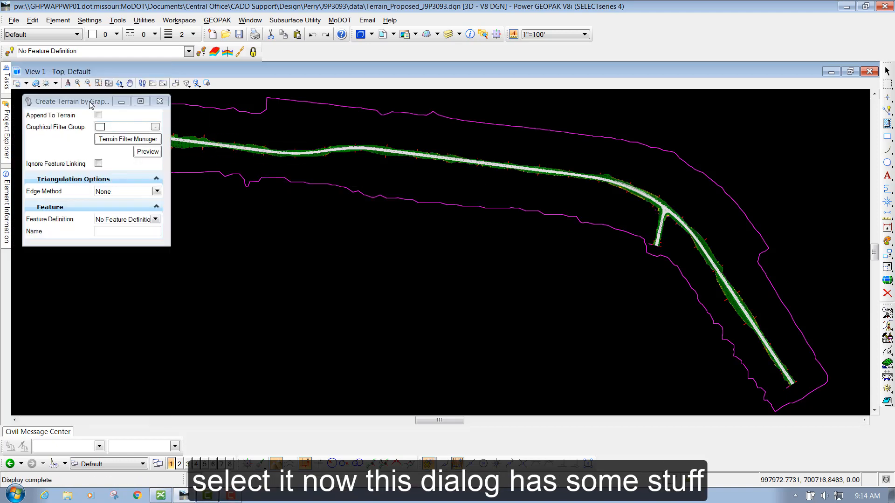
pyautogui.moveTo(91, 105); pyautogui.dragTo(281, 185)
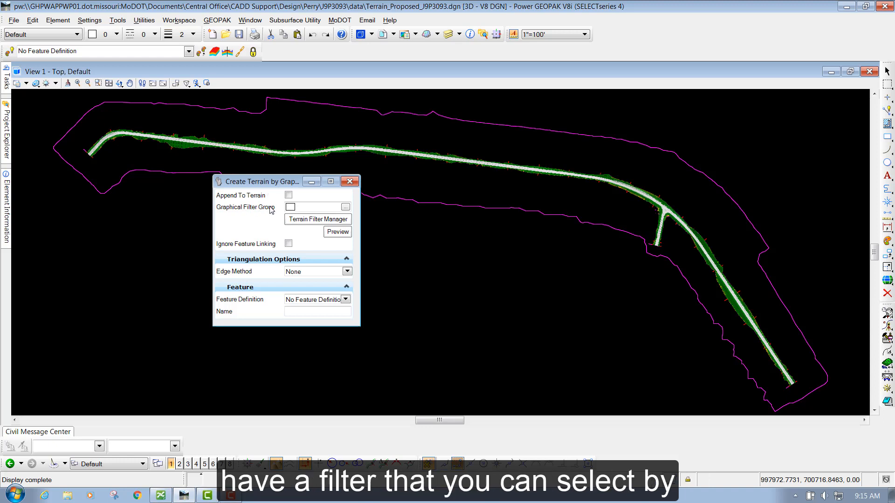
pyautogui.click(345, 208)
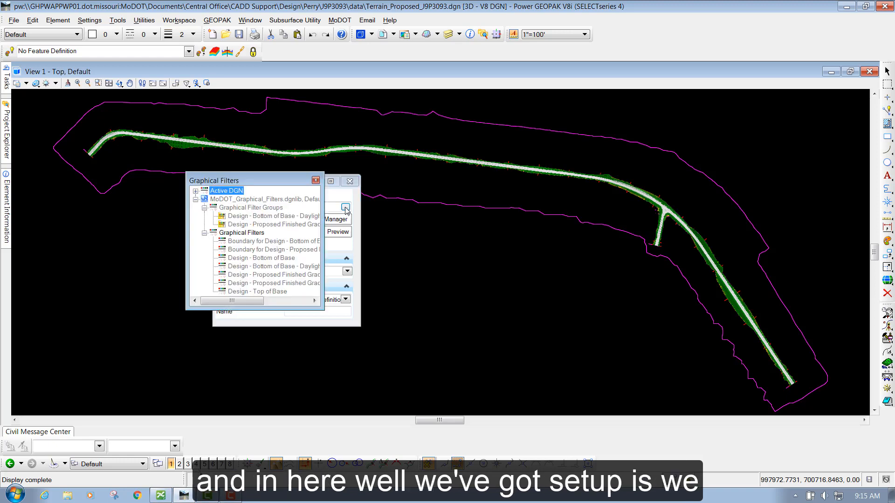
pyautogui.moveTo(264, 177); pyautogui.dragTo(444, 131)
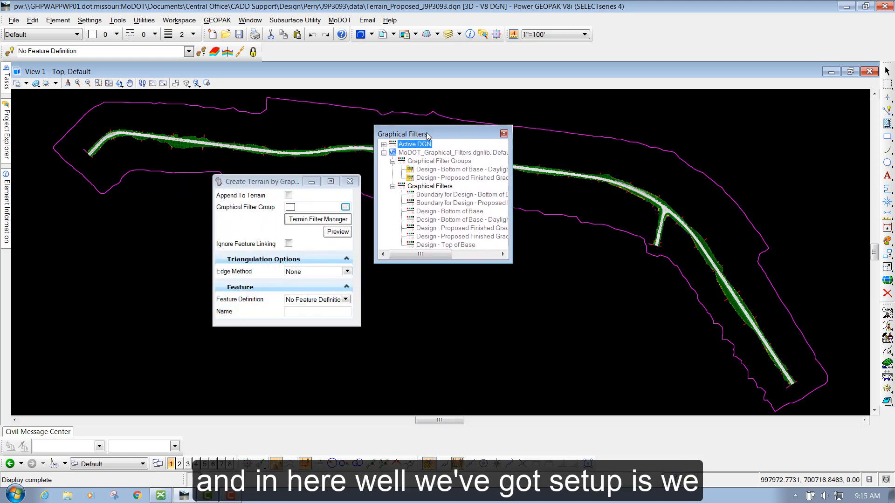
pyautogui.moveTo(509, 259); pyautogui.dragTo(682, 323)
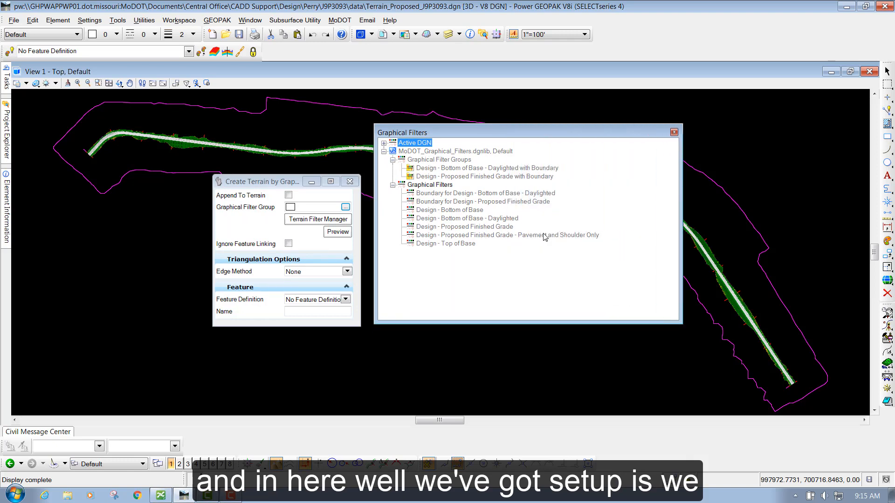
pyautogui.click(434, 161)
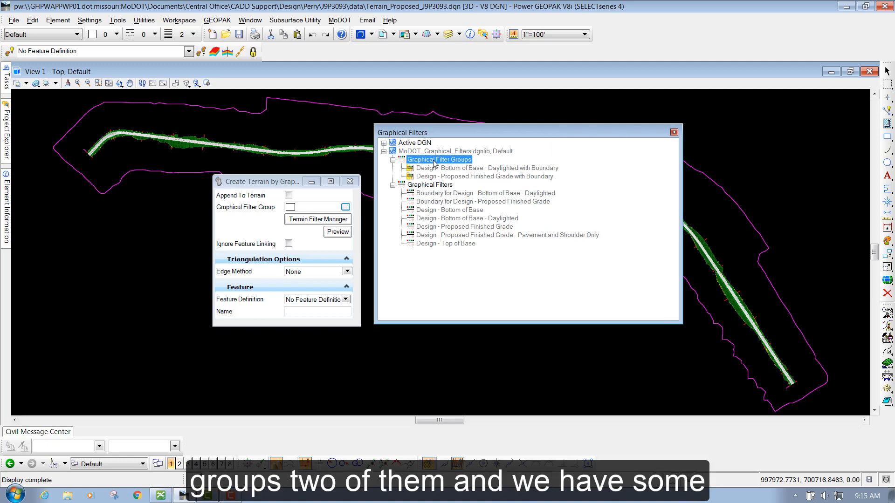
pyautogui.click(430, 185)
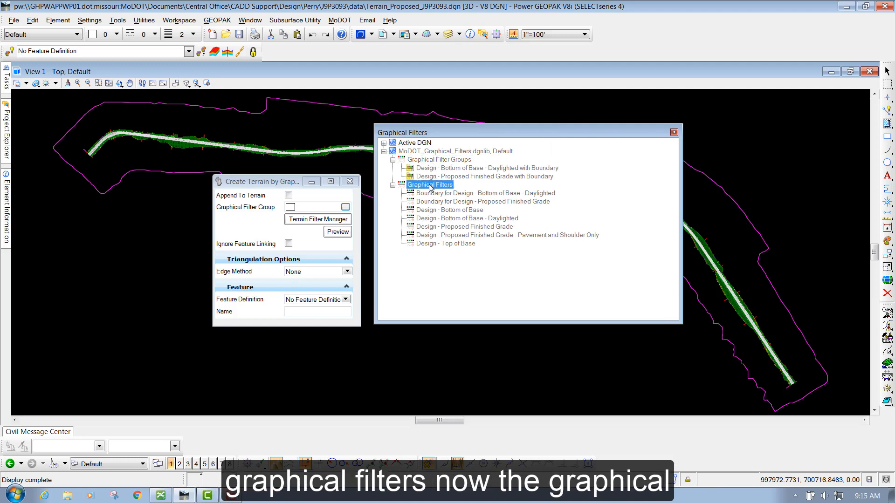
pyautogui.click(448, 161)
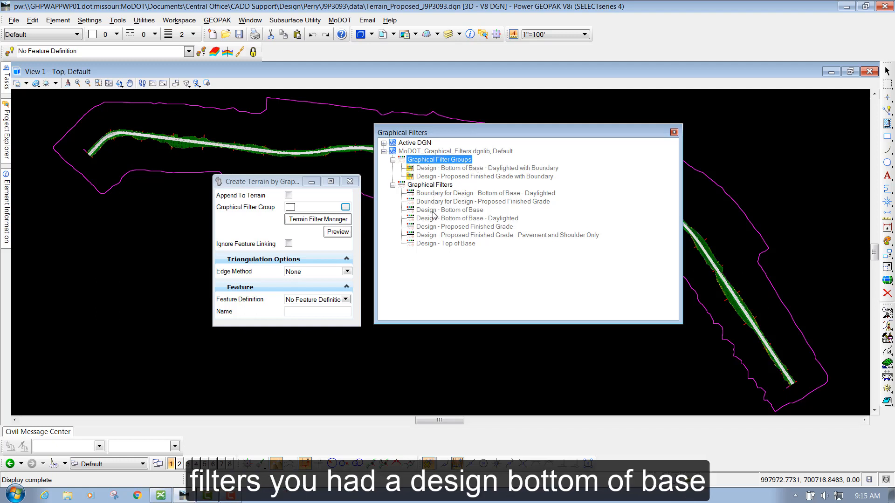
pyautogui.doubleClick(433, 211)
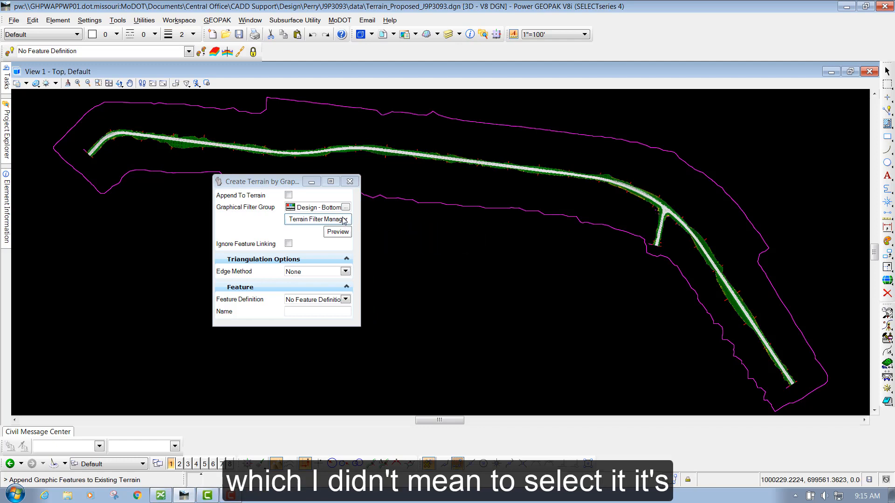
pyautogui.click(345, 209)
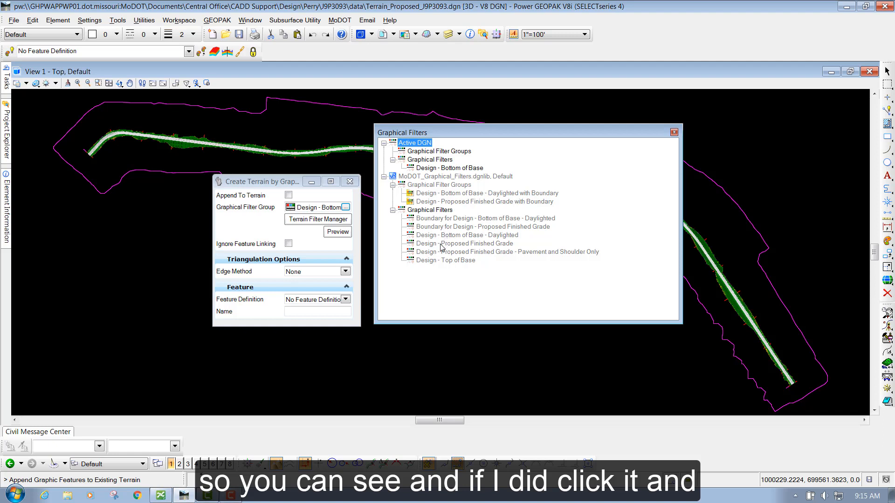
pyautogui.doubleClick(435, 168)
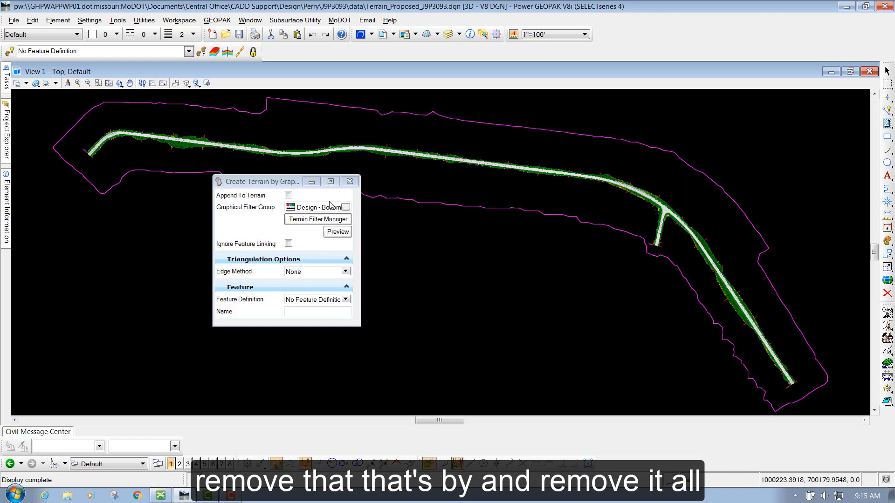
# Set the graphical filter group to Design - Proposed Finished Grade with Boundary and preview the features it captures around the side-road intersection
pyautogui.click(347, 208)
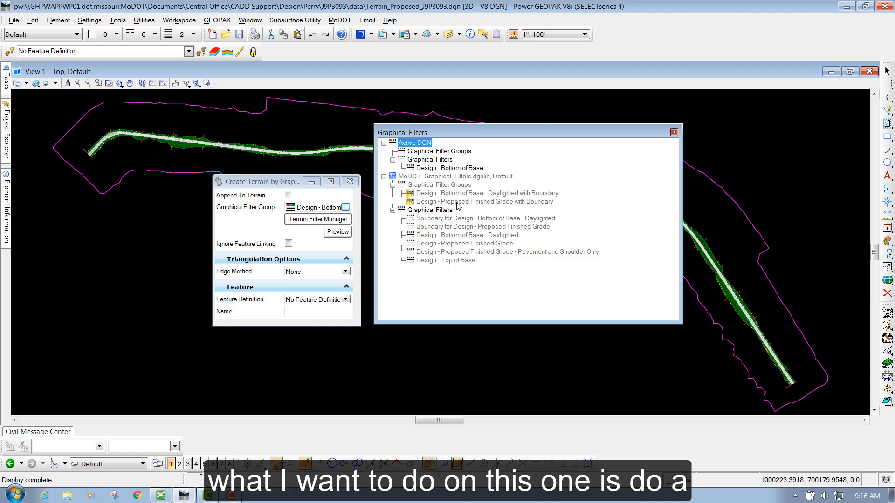
pyautogui.doubleClick(468, 203)
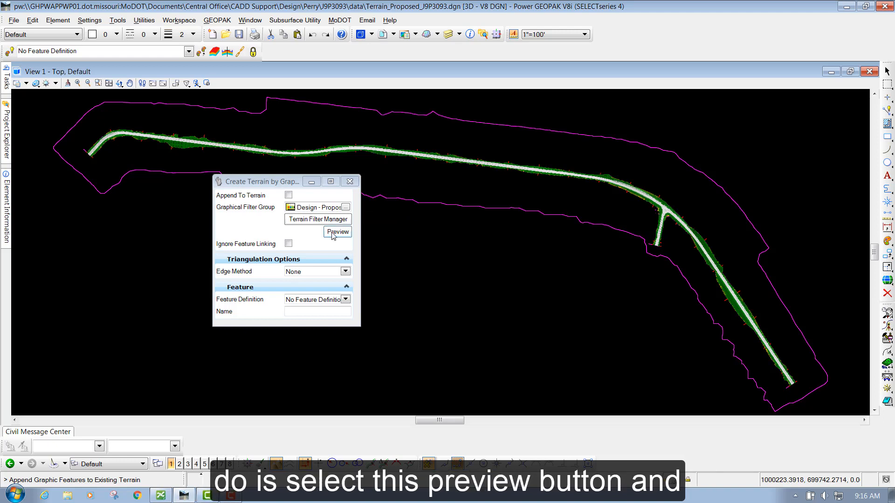
pyautogui.click(338, 232)
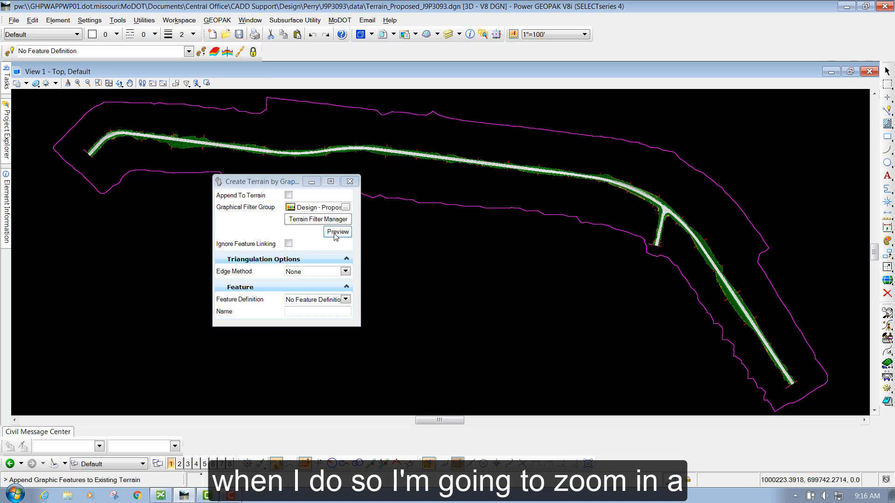
pyautogui.scroll(4, 680, 212)
pyautogui.scroll(2, 680, 212)
pyautogui.scroll(-1, 631, 210)
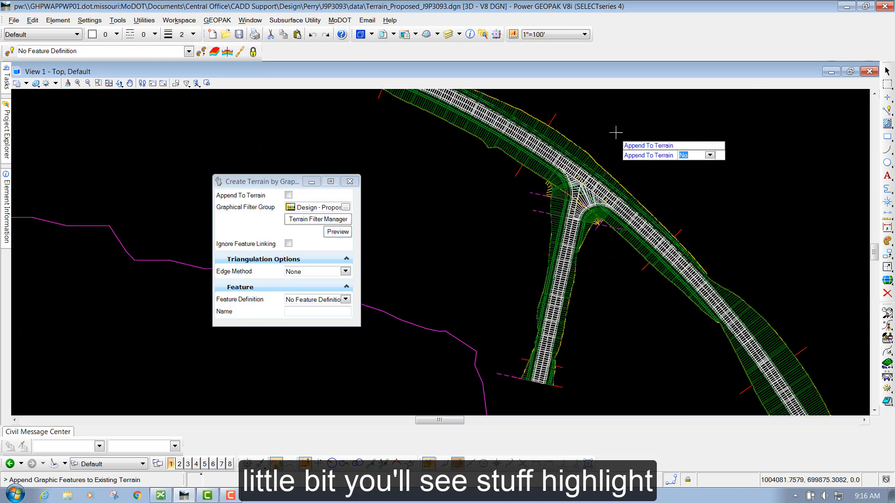
pyautogui.scroll(1, 616, 132)
pyautogui.click(338, 231)
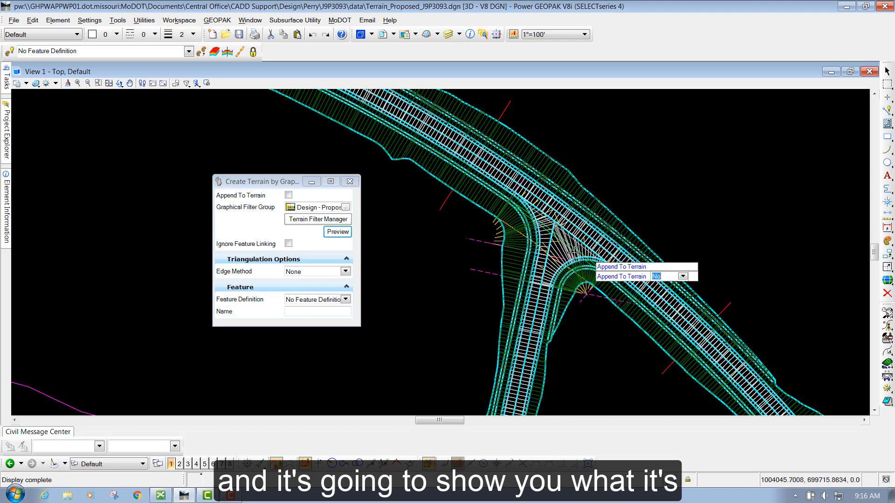
pyautogui.scroll(2, 609, 187)
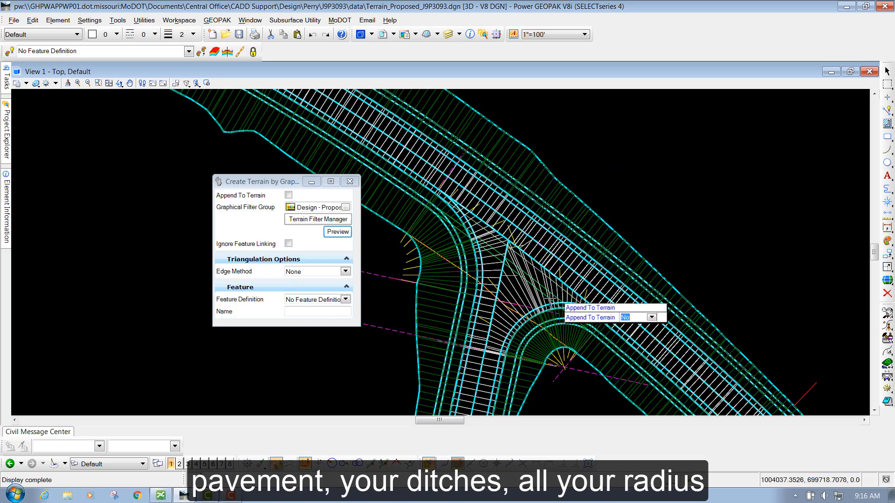
pyautogui.scroll(-2, 594, 172)
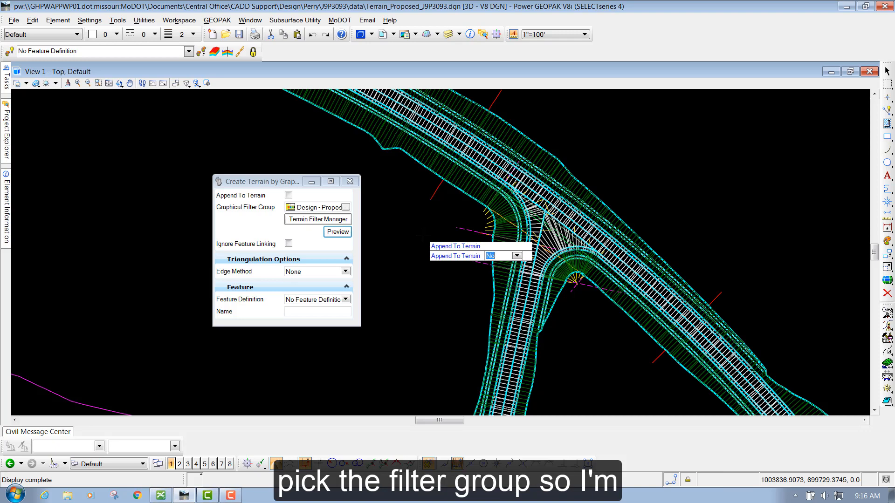
# Accept creating a separate terrain without appending, with edge method None, and assign the Design Triangles feature definition
pyautogui.click(396, 246)
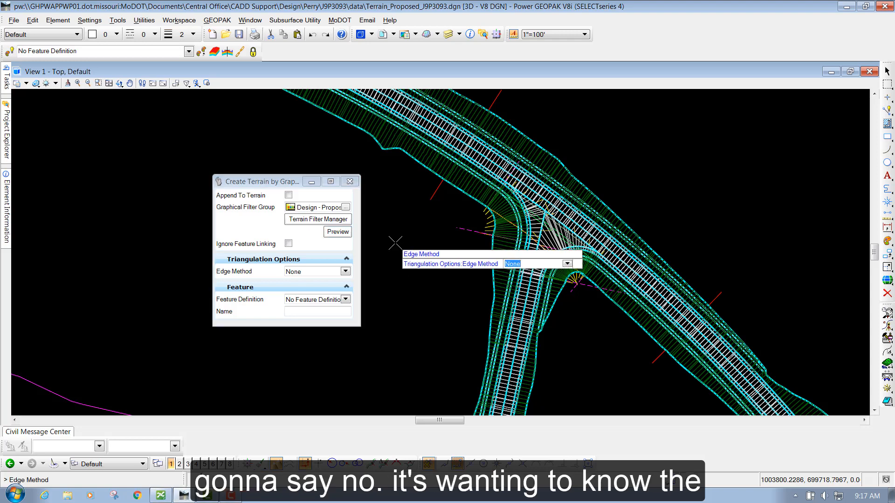
pyautogui.click(382, 222)
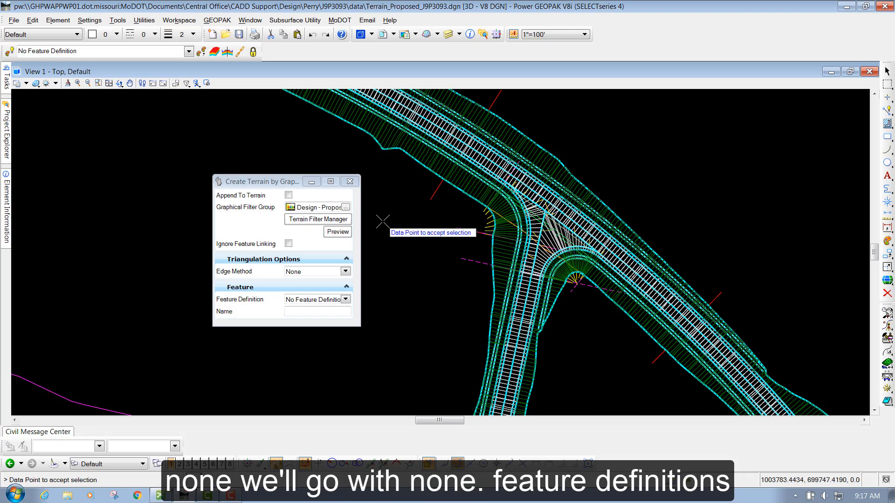
pyautogui.click(346, 299)
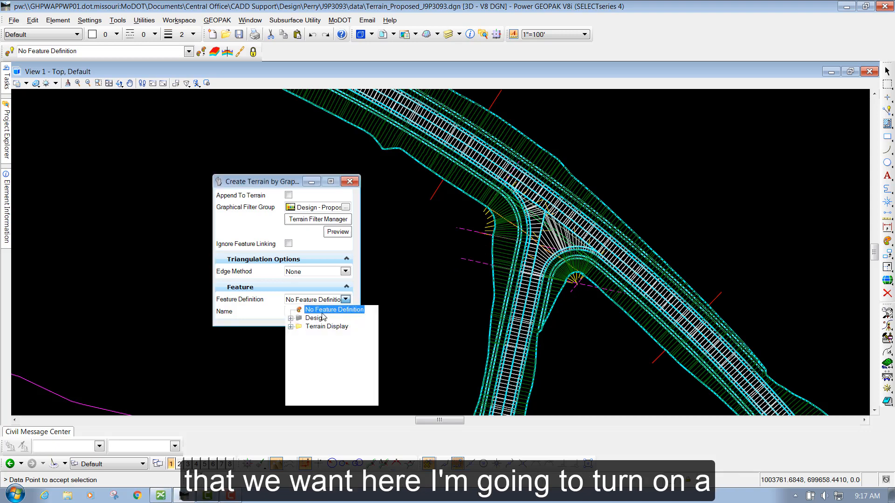
pyautogui.click(290, 327)
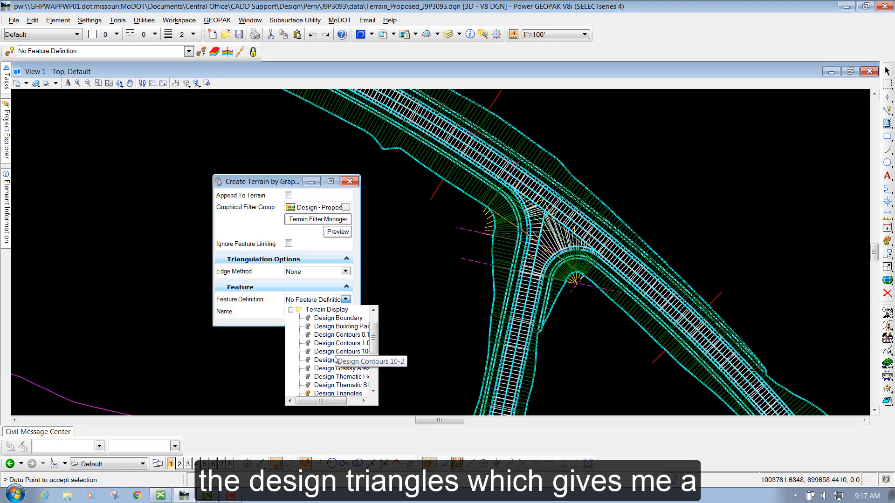
pyautogui.click(347, 394)
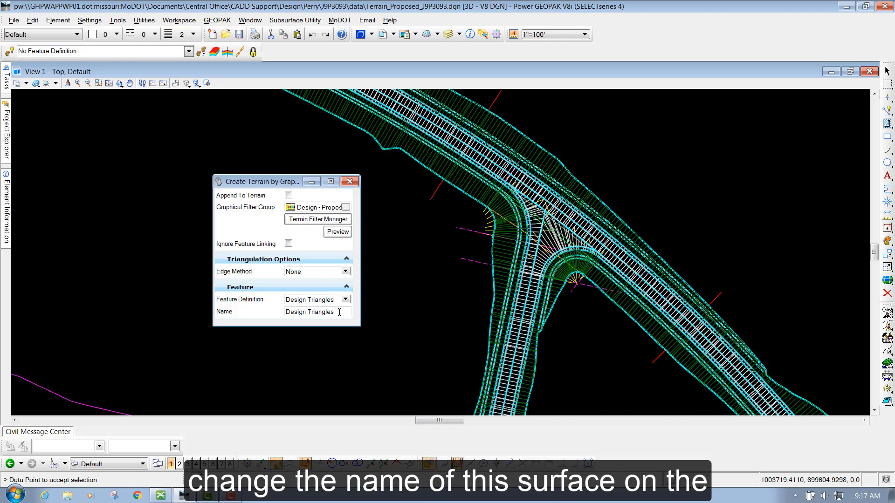
# Name the terrain Proposed Terrain from Graphic Filter and accept the selection to create it
pyautogui.moveTo(339, 313); pyautogui.dragTo(284, 312)
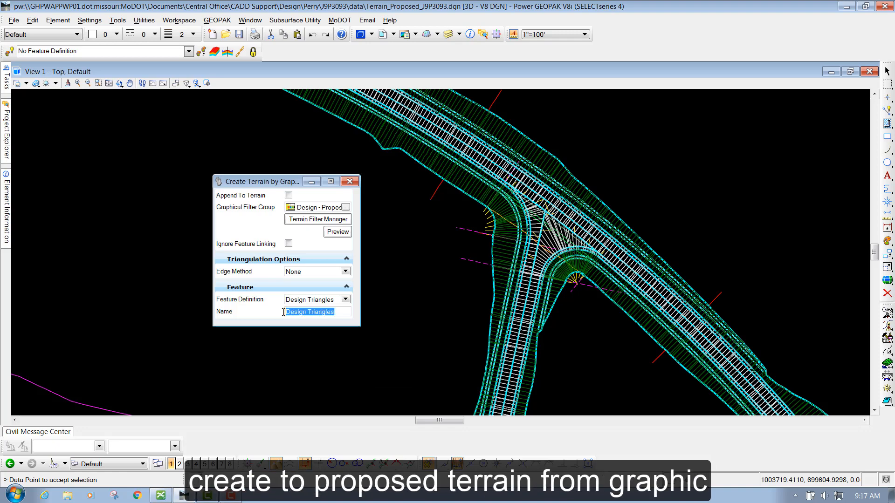
pyautogui.write('P')
pyautogui.write('roposed Te')
pyautogui.write('rrain from Graphic')
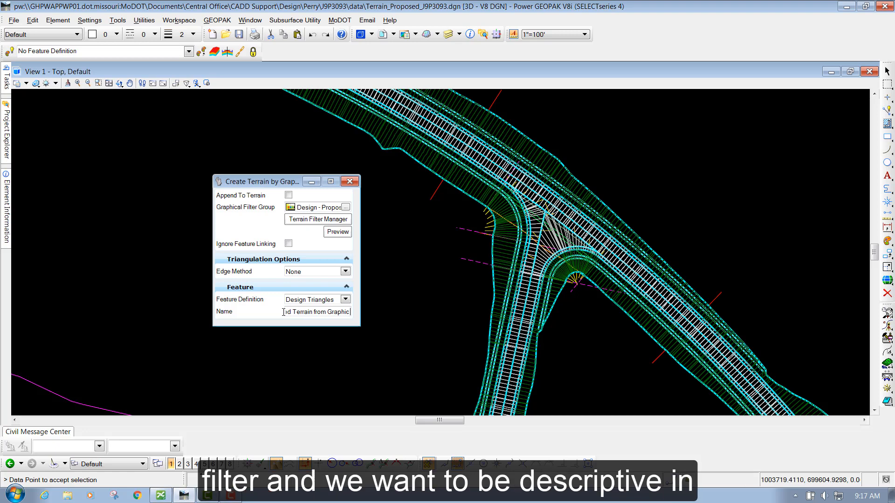
pyautogui.write(' Filter')
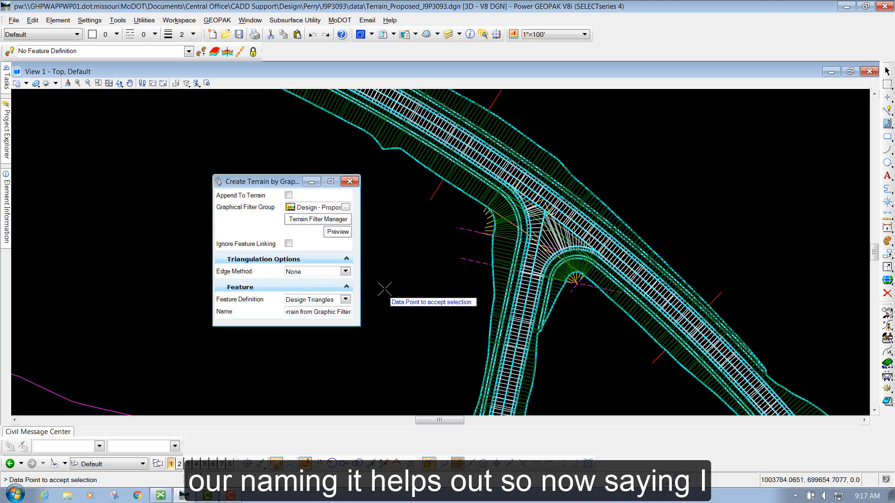
pyautogui.click(395, 265)
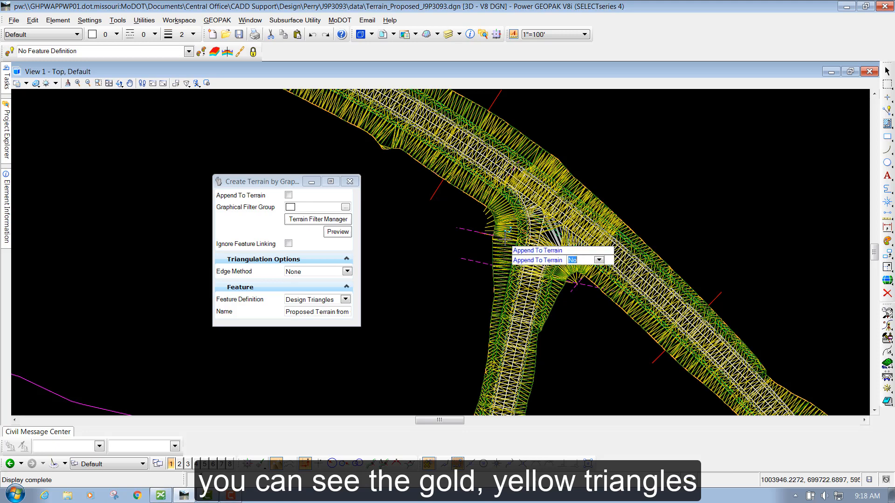
# Examine the terrain filter groups stored in the civil standards of Terrain_Proposed_J9P3093.dgn, including the filters inside Design - Proposed Finished Grade with Boundary
pyautogui.moveTo(506, 238)
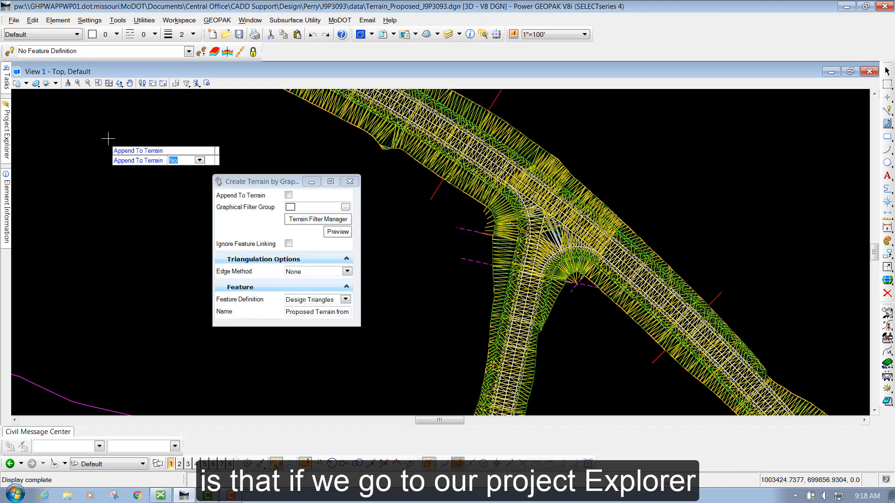
pyautogui.moveTo(11, 138)
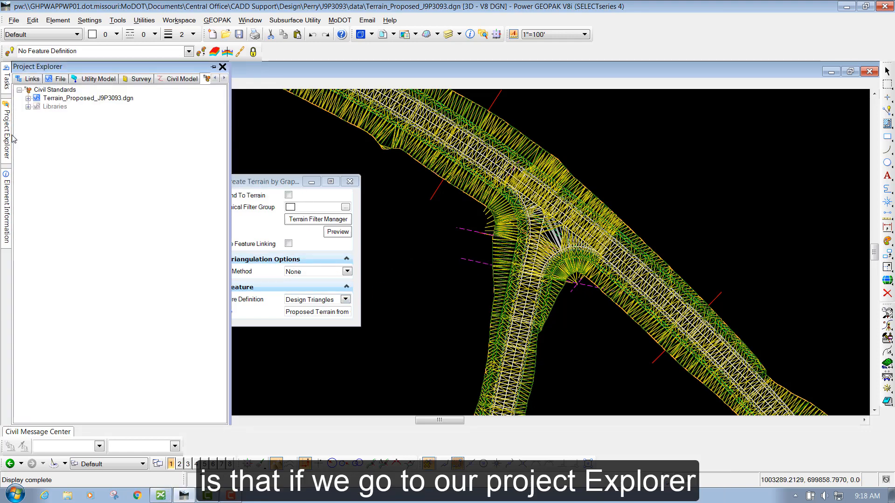
pyautogui.click(149, 96)
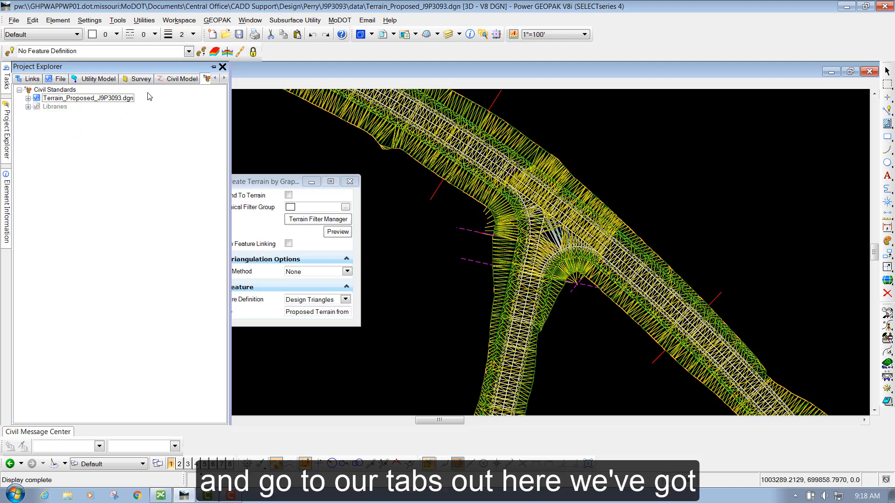
pyautogui.click(224, 78)
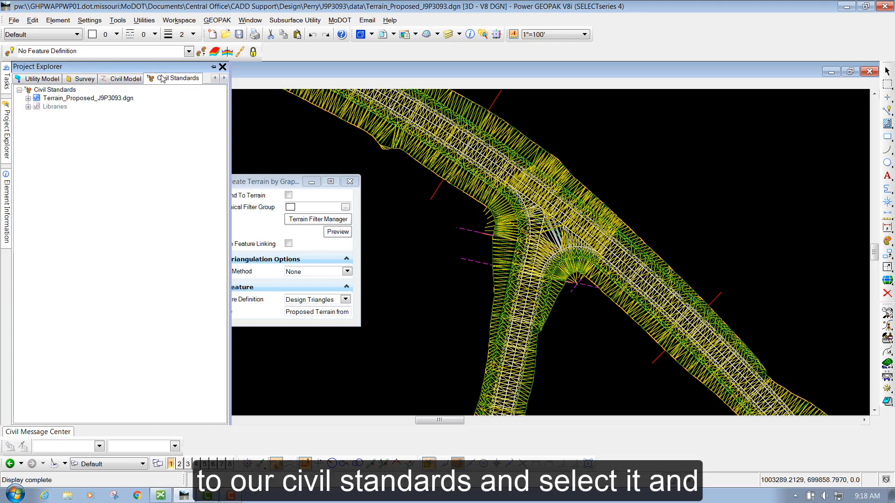
pyautogui.click(28, 98)
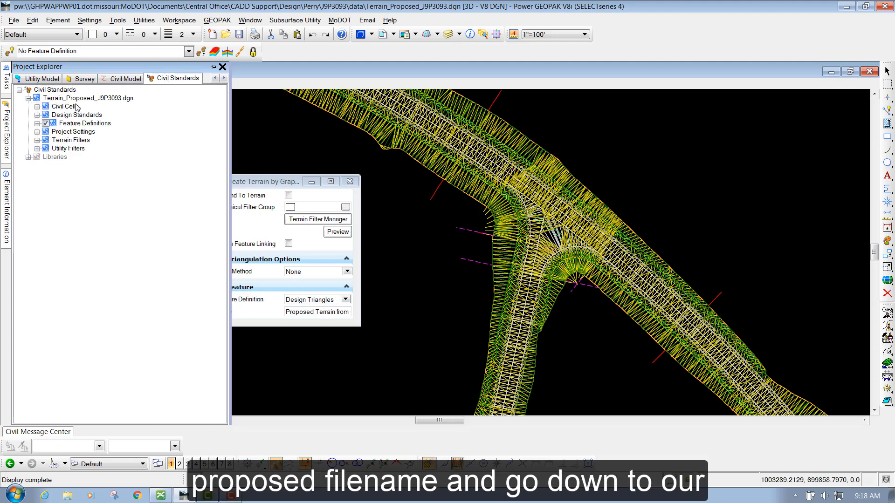
pyautogui.click(37, 141)
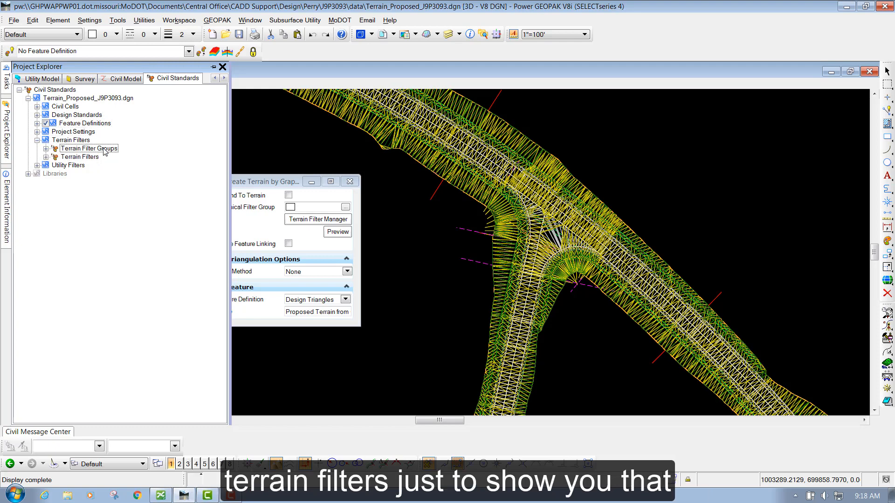
pyautogui.click(46, 149)
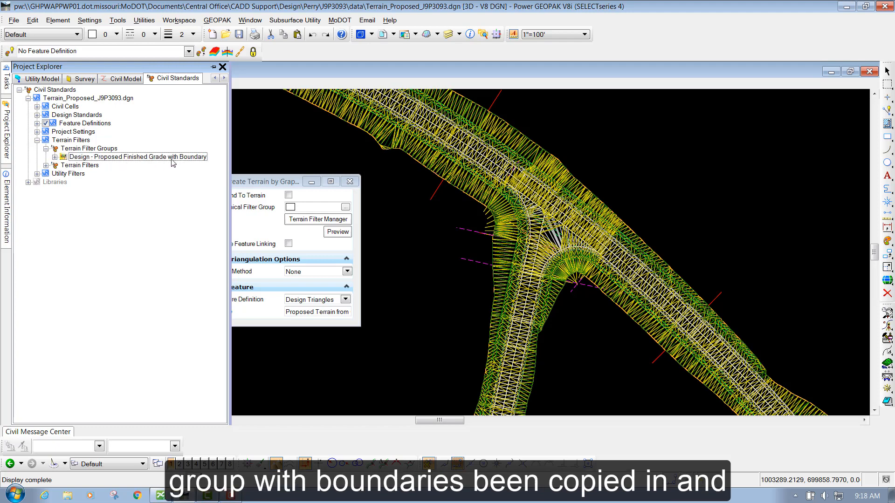
pyautogui.click(55, 157)
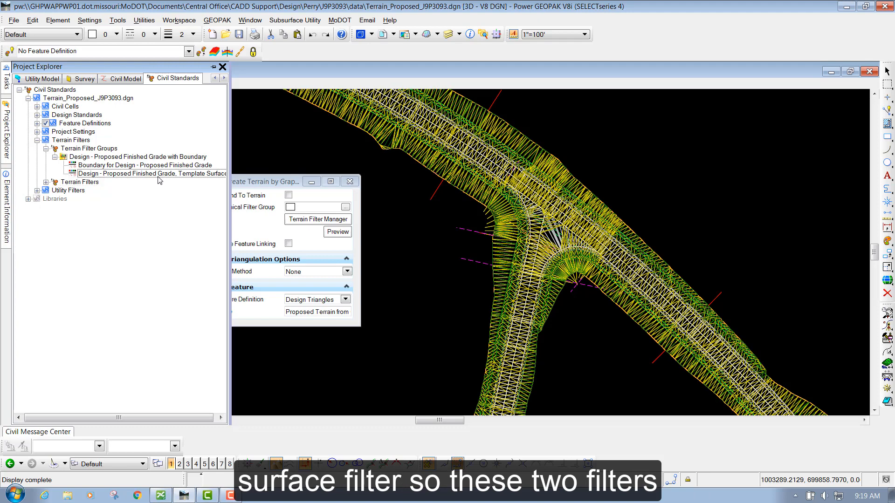
pyautogui.click(46, 149)
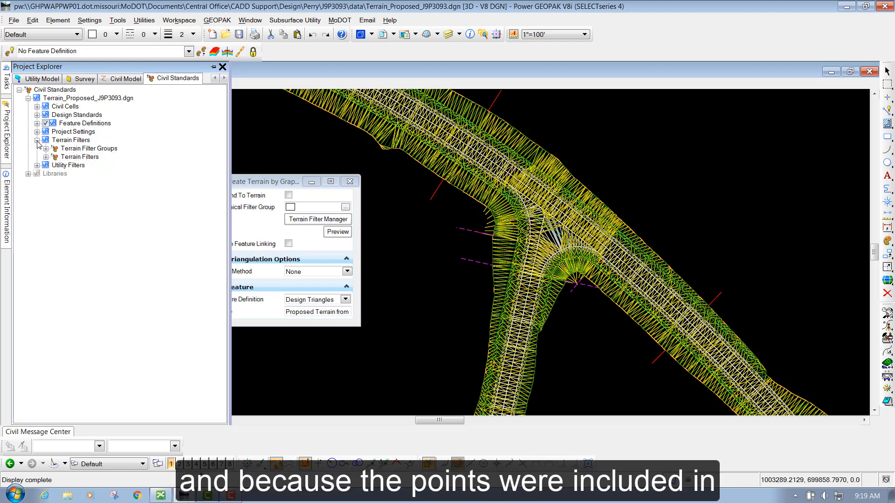
pyautogui.click(37, 140)
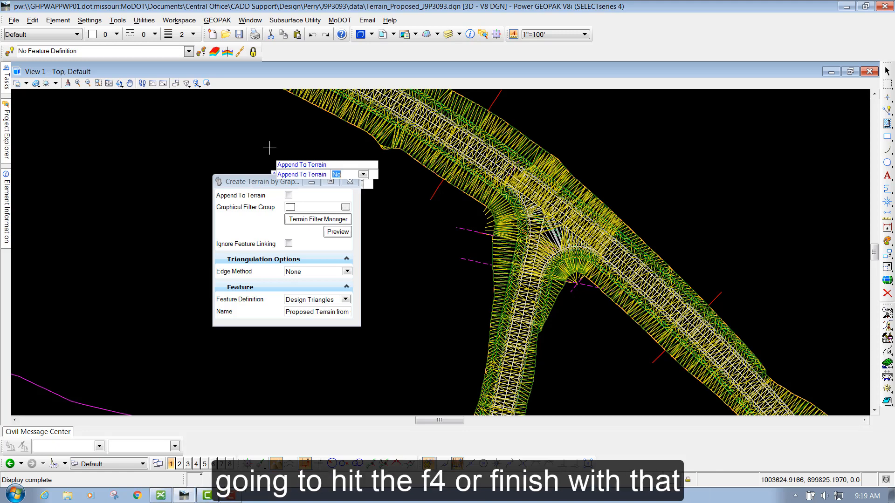
# End the terrain creation command and detach all reference files, accepting that their civil dependencies are broken
pyautogui.press('F4')
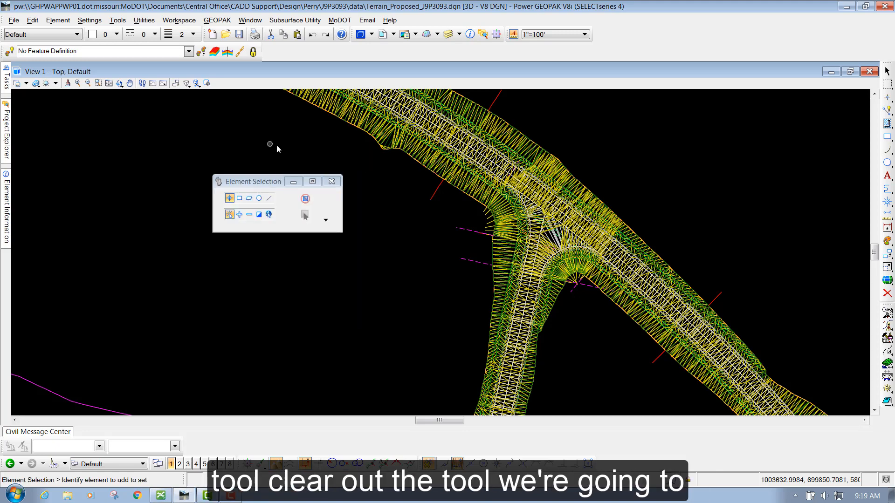
pyautogui.click(383, 35)
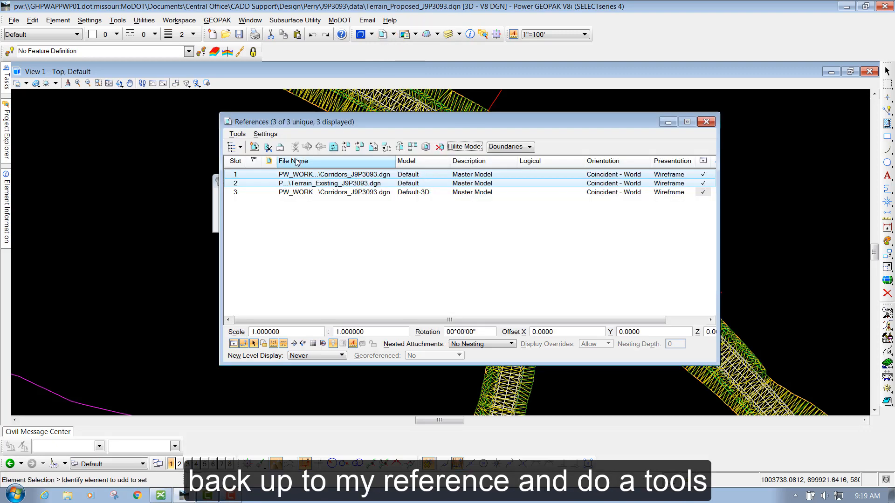
pyautogui.click(237, 134)
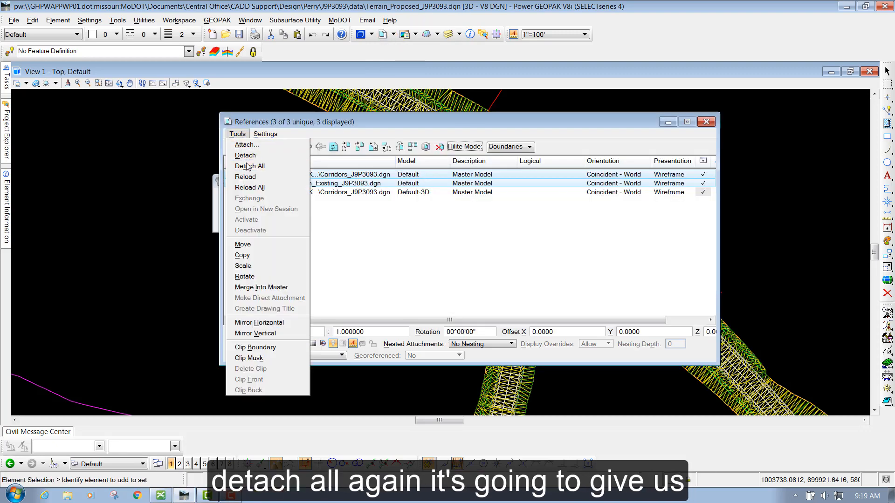
pyautogui.click(246, 167)
pyautogui.click(397, 220)
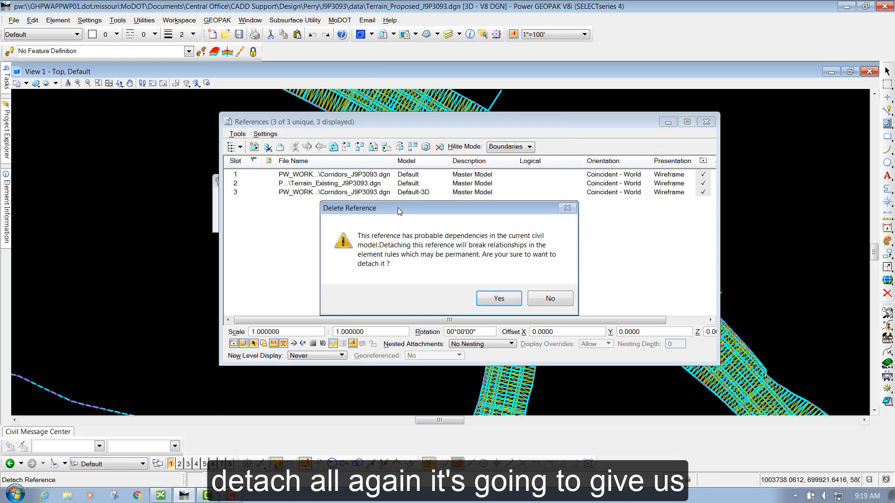
pyautogui.moveTo(400, 206); pyautogui.dragTo(420, 115)
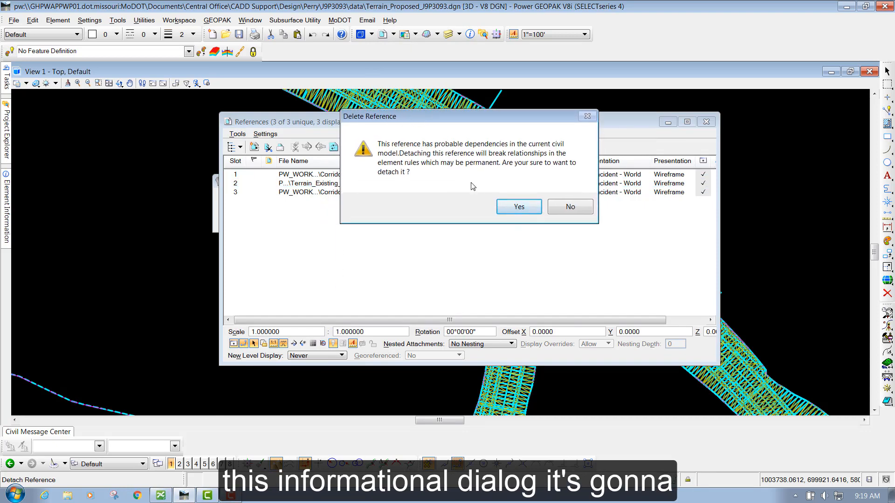
pyautogui.click(517, 207)
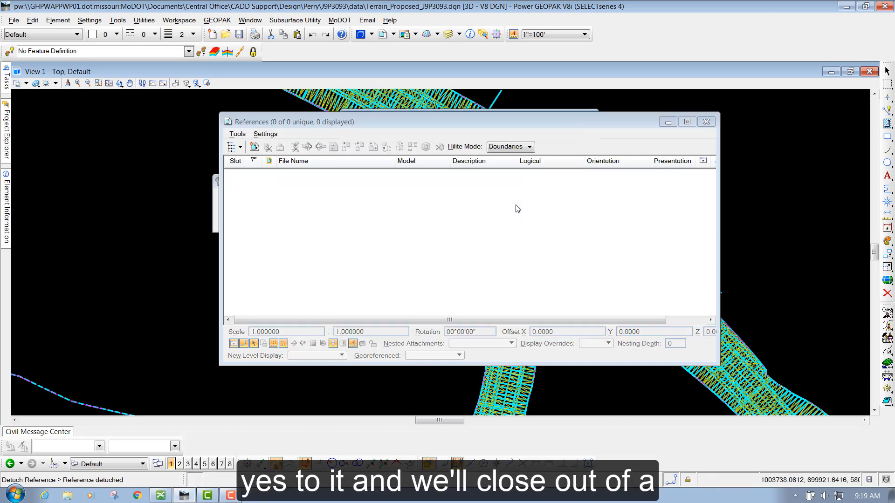
pyautogui.click(706, 121)
# Examine the new terrain's triangles and outer boundary around the side-road intersection and along the main road
pyautogui.scroll(-2, 399, 189)
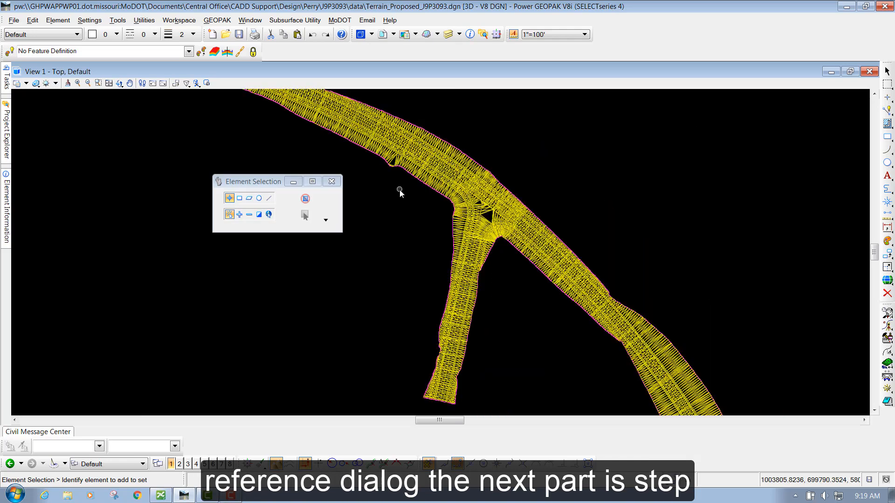
pyautogui.scroll(4, 458, 220)
pyautogui.scroll(-2, 457, 205)
pyautogui.moveTo(455, 204)
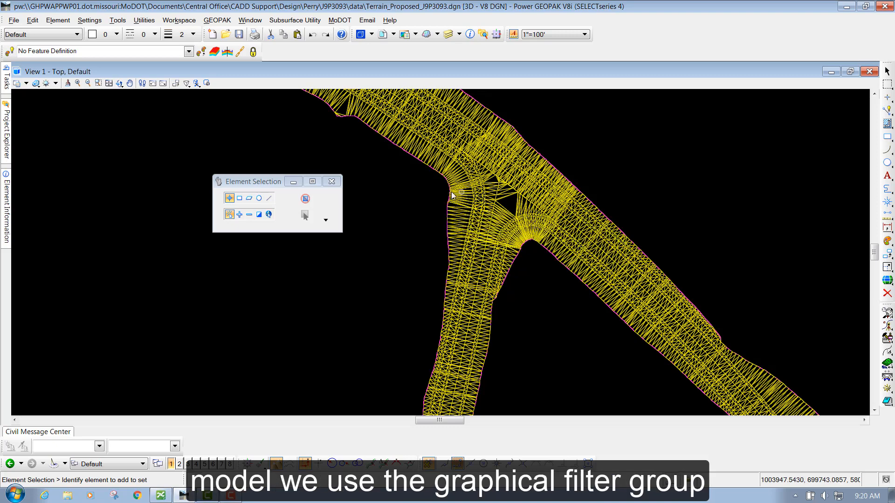
pyautogui.scroll(2, 536, 254)
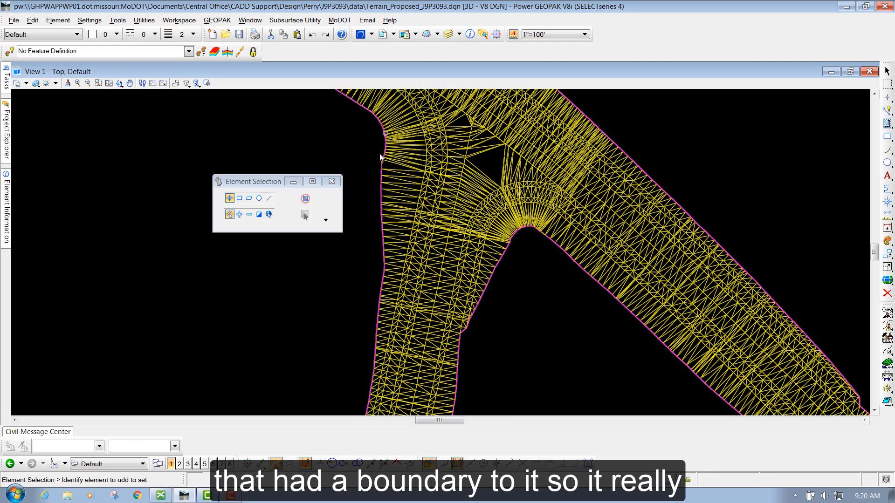
pyautogui.scroll(-2, 530, 278)
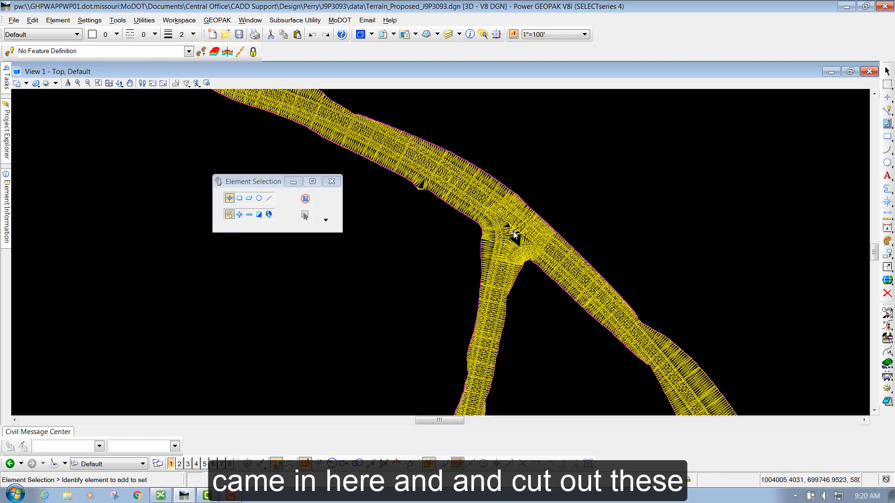
pyautogui.scroll(2, 514, 231)
pyautogui.scroll(-2, 444, 209)
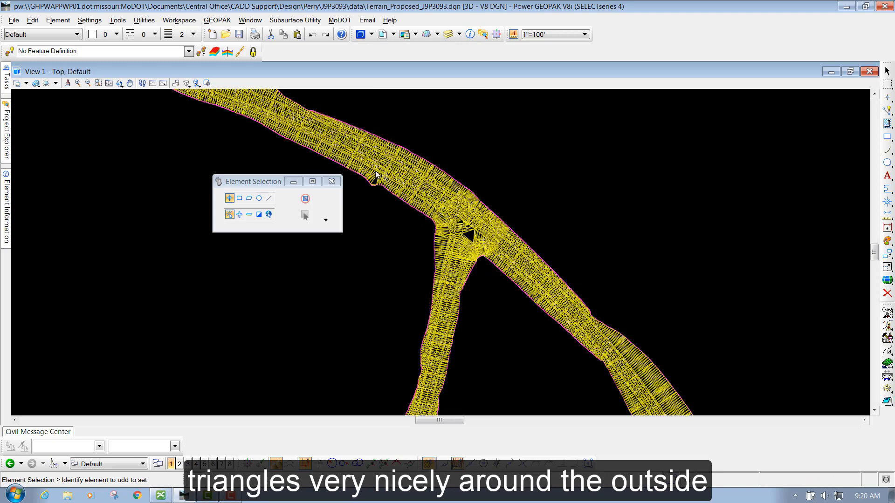
pyautogui.scroll(-1, 401, 171)
pyautogui.scroll(1, 405, 161)
pyautogui.scroll(-1, 430, 217)
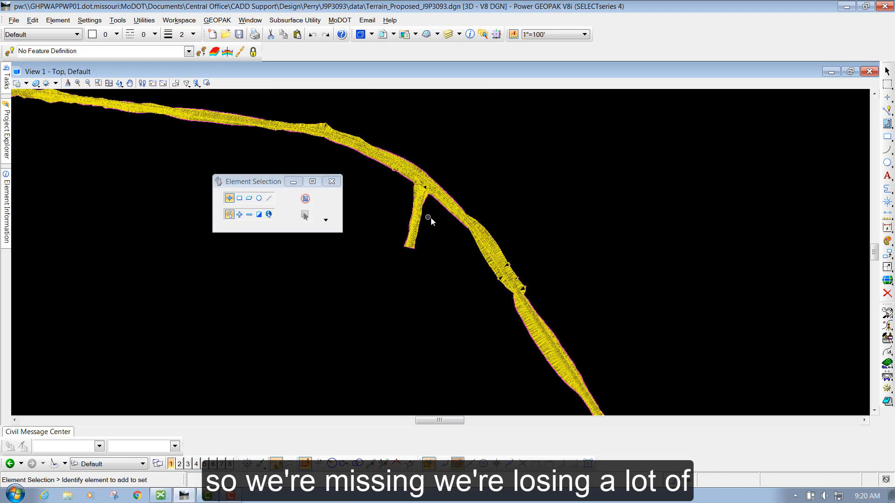
pyautogui.scroll(3, 429, 190)
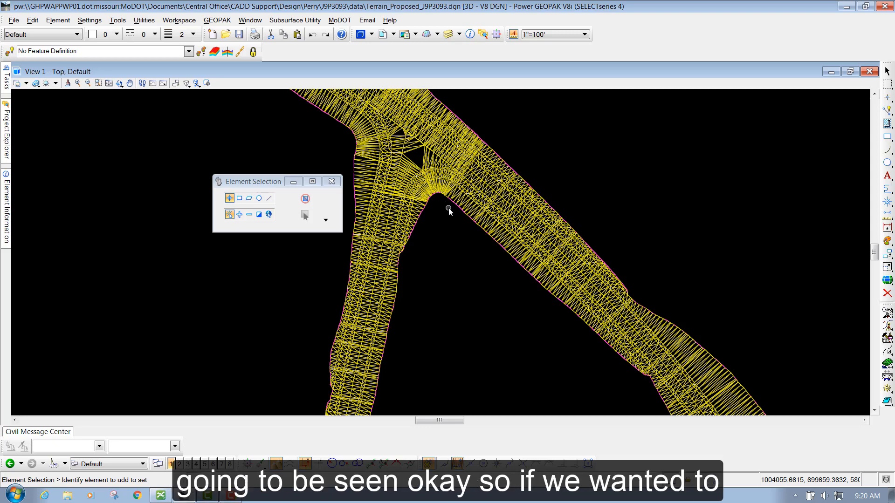
# Remove the rules from the terrain Proposed Terrain from Graphic Filter and deselect it
pyautogui.click(353, 153)
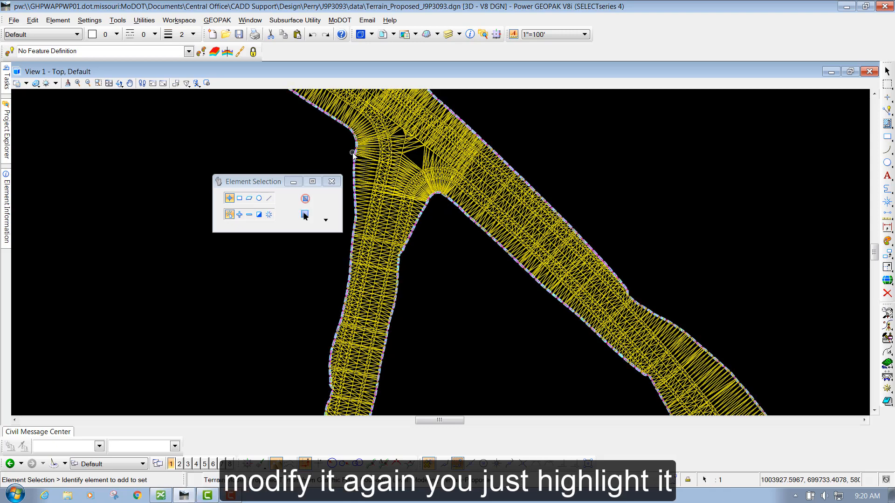
pyautogui.moveTo(353, 153)
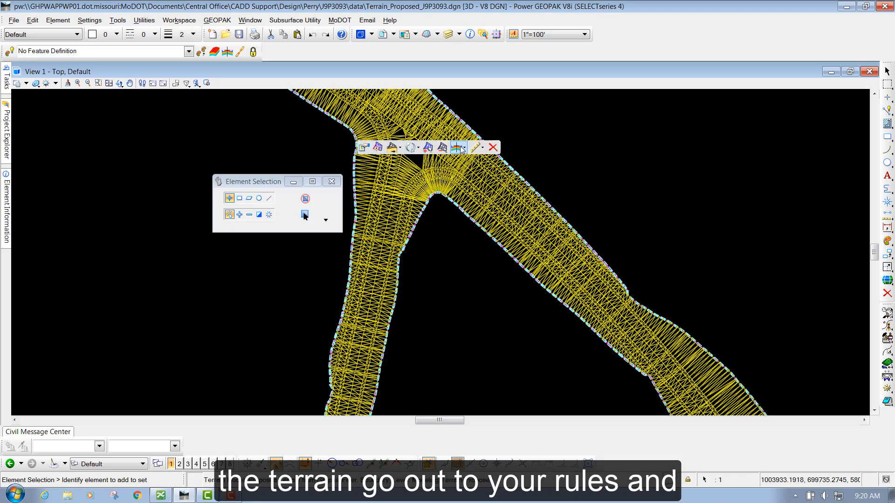
pyautogui.click(483, 148)
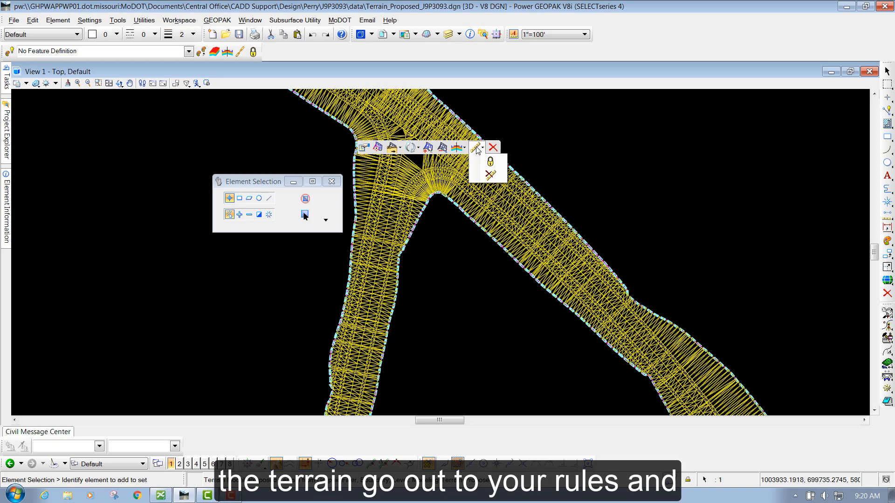
pyautogui.click(491, 177)
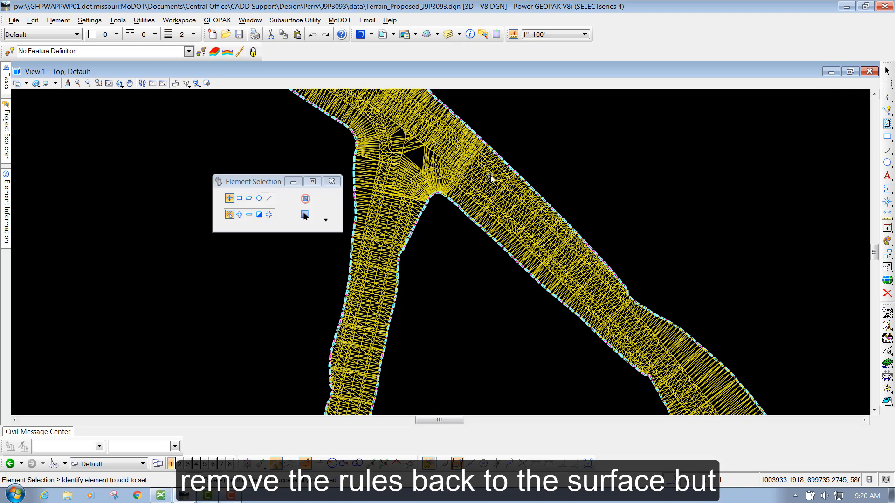
pyautogui.click(449, 258)
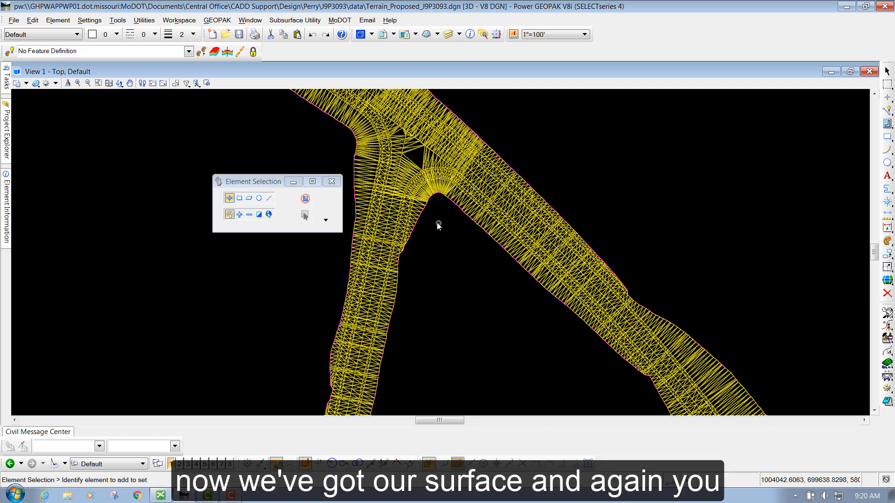
# Select the proposed terrain by its boundary and look through its export formats, including LandXML
pyautogui.scroll(-2, 437, 222)
pyautogui.scroll(4, 426, 163)
pyautogui.scroll(-2, 402, 218)
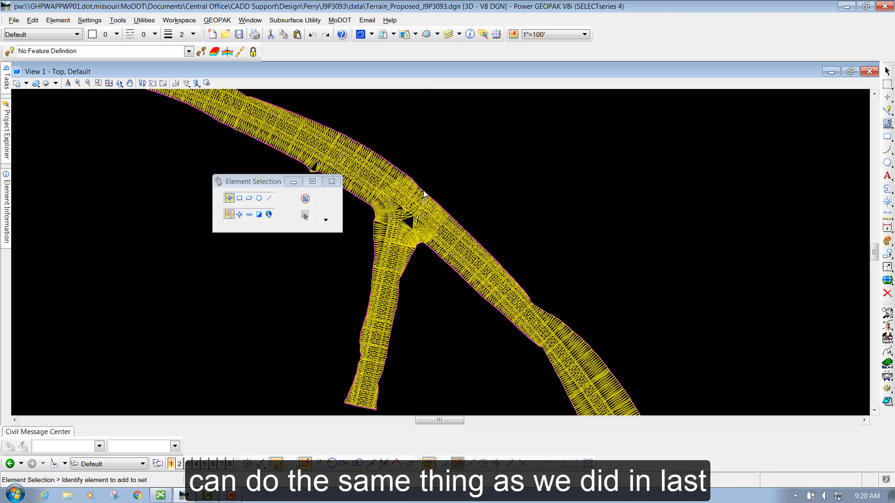
pyautogui.scroll(3, 413, 174)
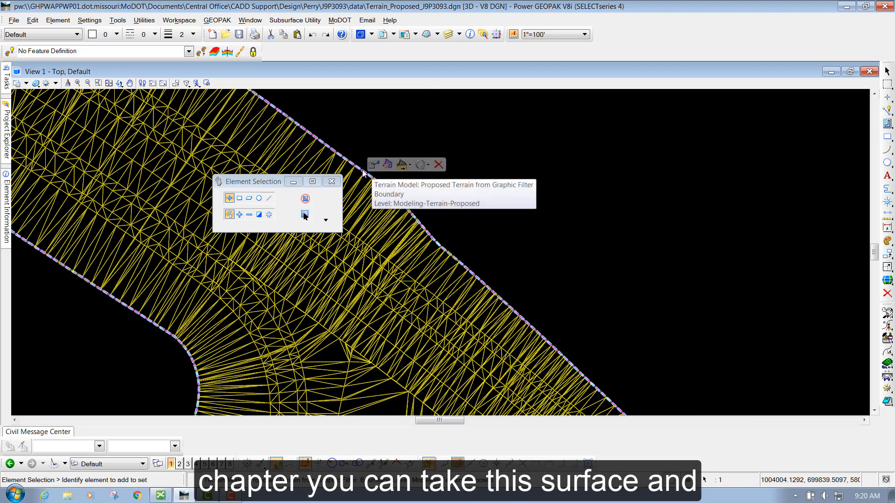
pyautogui.click(362, 170)
pyautogui.click(410, 166)
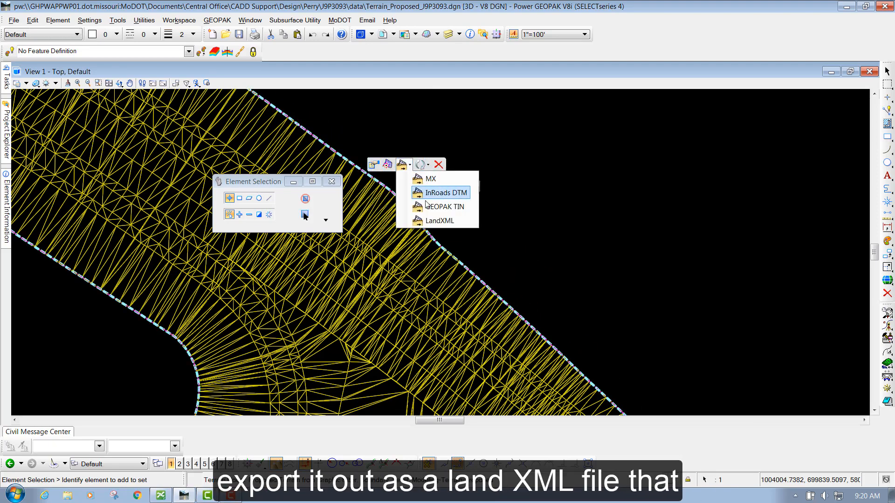
pyautogui.click(436, 222)
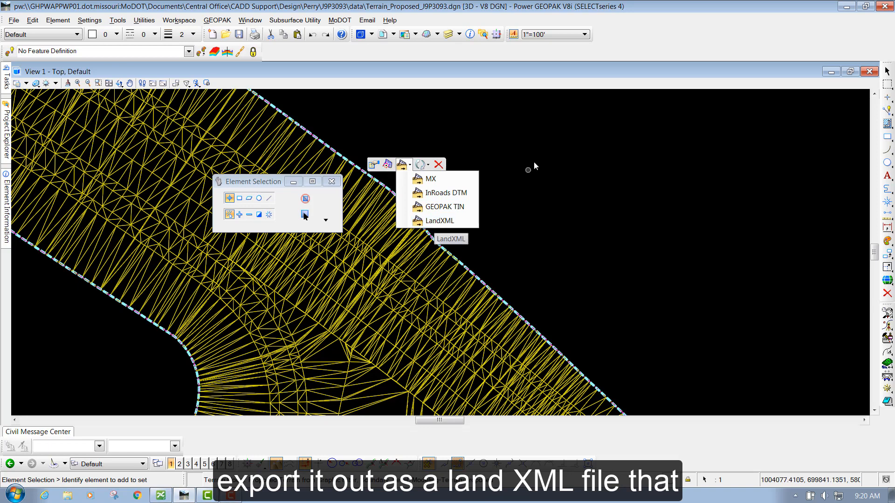